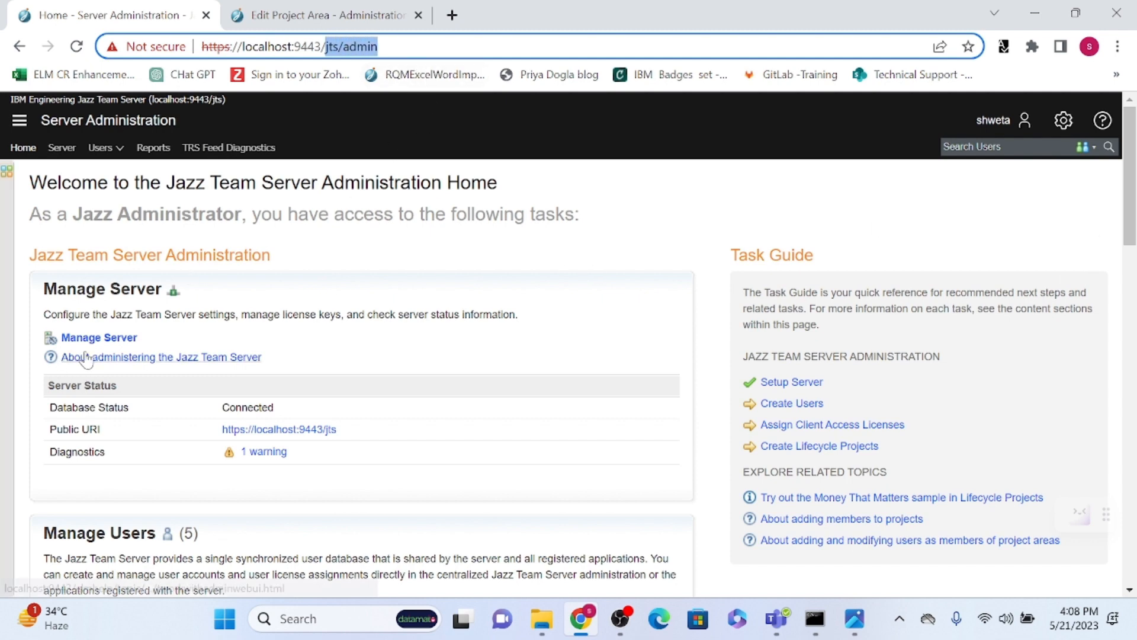
# - Open the Manage Server page from the Jazz Team Server administration home in a new tab and switch to it
pyautogui.click(24, 147)
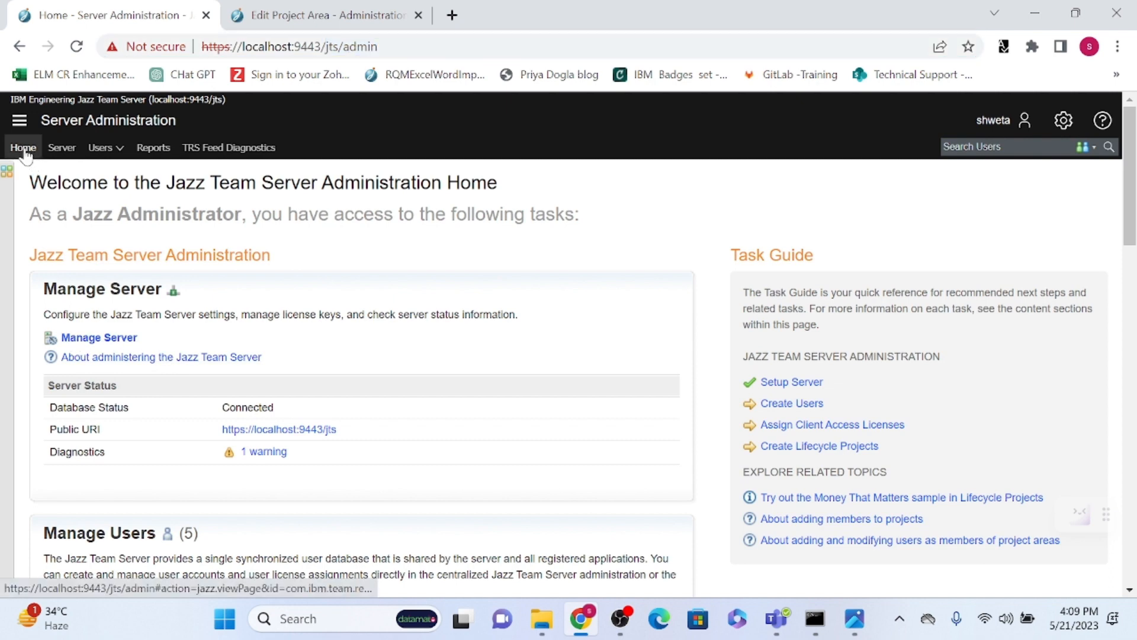
pyautogui.rightClick(83, 336)
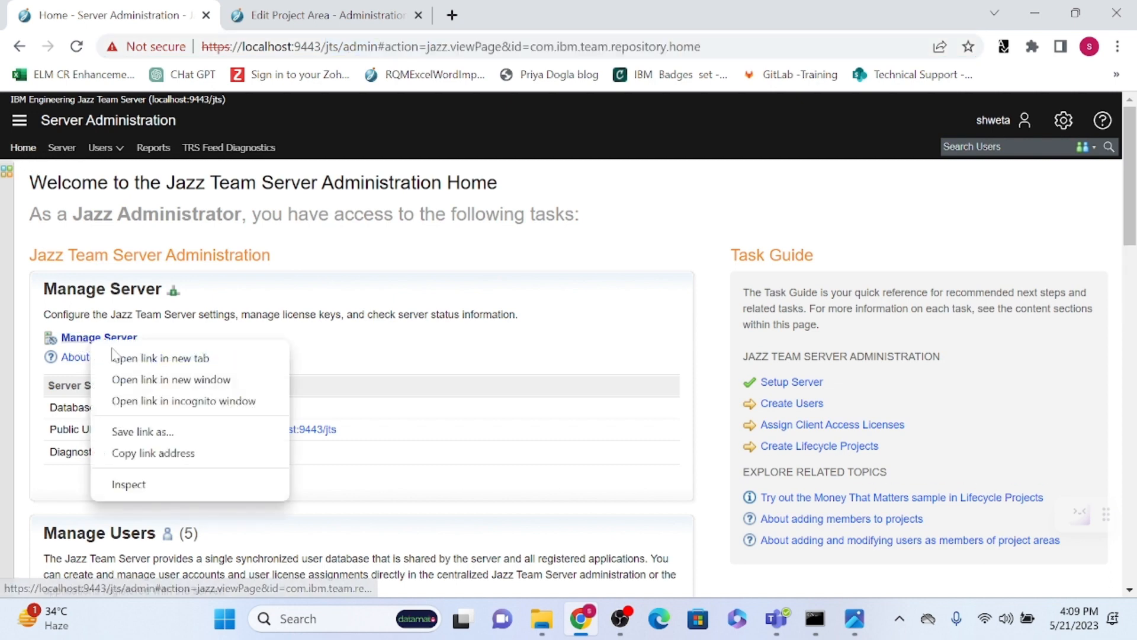
pyautogui.click(142, 358)
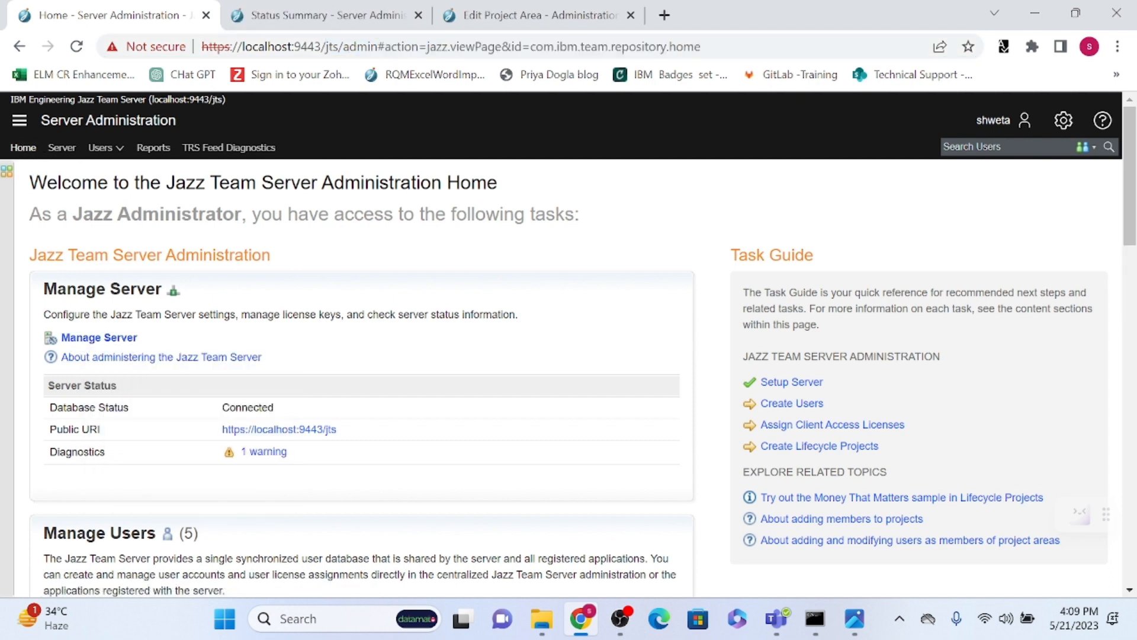
pyautogui.click(316, 28)
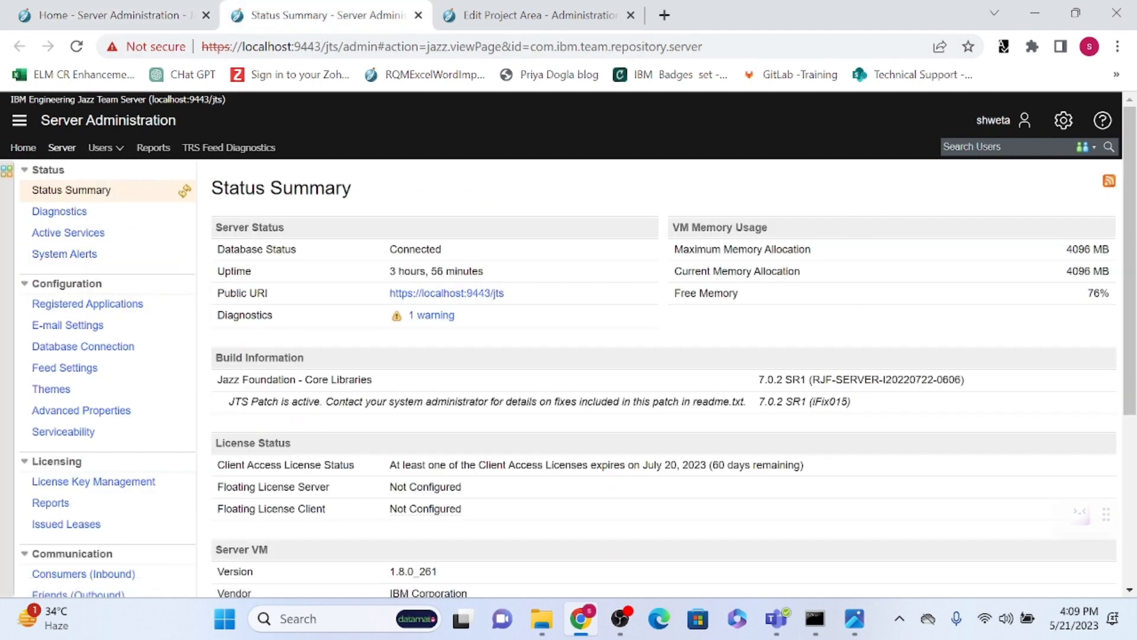
# - Examine the VM memory usage values on the server's Status Summary page
pyautogui.moveTo(666, 276); pyautogui.dragTo(1005, 317)
pyautogui.click(1008, 320)
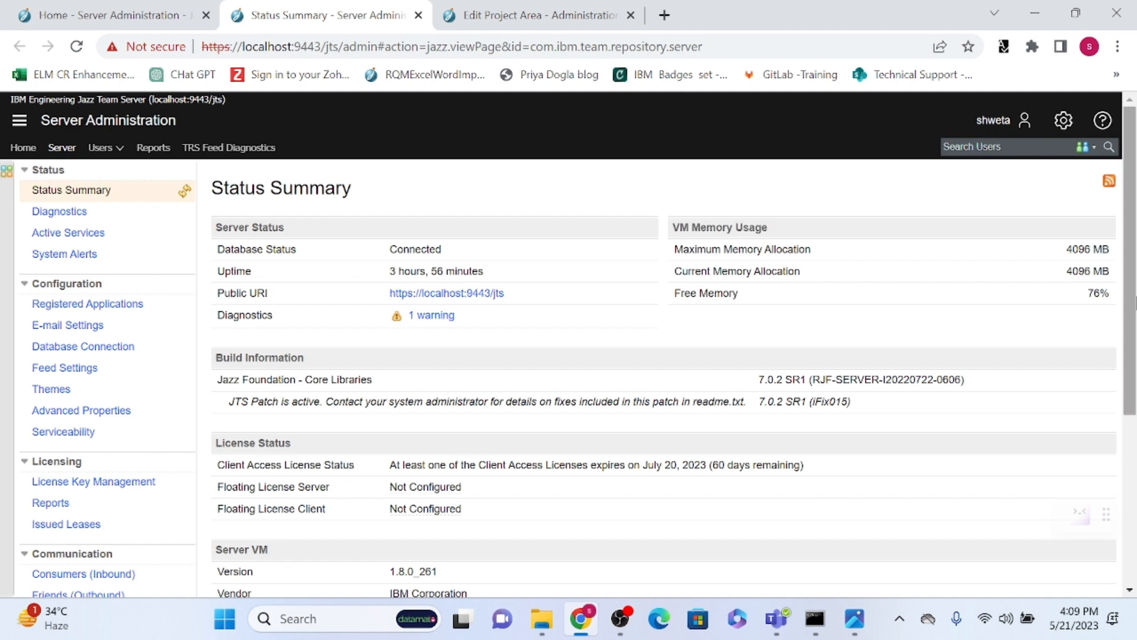
pyautogui.moveTo(1130, 301); pyautogui.dragTo(1131, 321)
pyautogui.moveTo(1110, 259); pyautogui.dragTo(1095, 259)
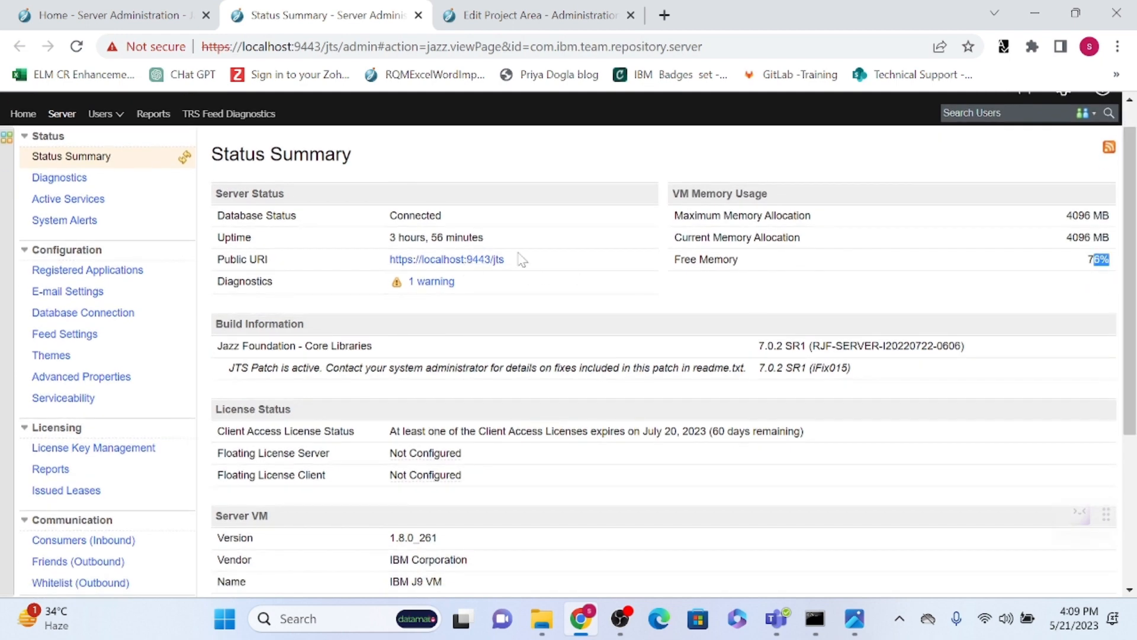
pyautogui.moveTo(1063, 217); pyautogui.dragTo(1132, 227)
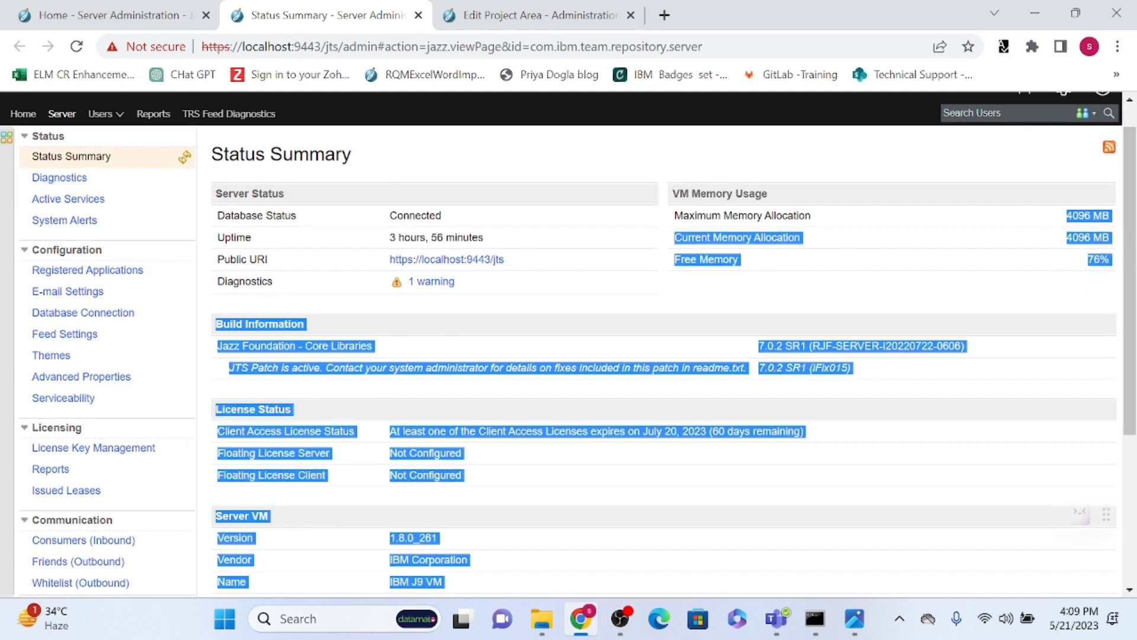
pyautogui.click(1052, 279)
pyautogui.moveTo(1066, 217); pyautogui.dragTo(1117, 224)
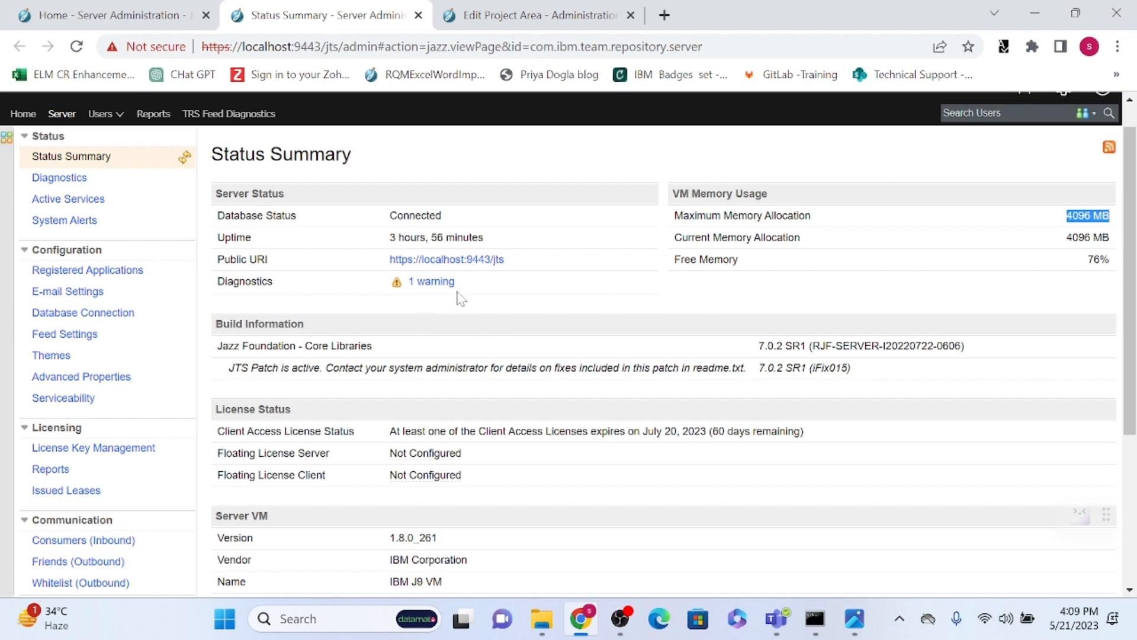
# - Review the build information, including the active JTS patch, and the Server VM version and details
pyautogui.scroll(-2, 1084, 360)
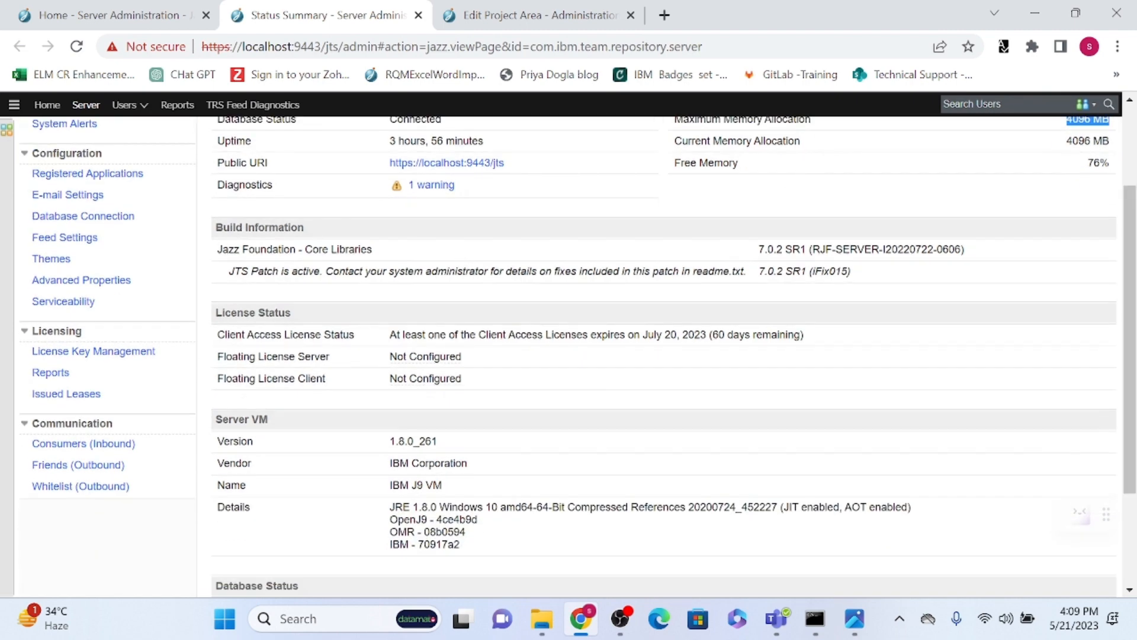
pyautogui.moveTo(240, 272); pyautogui.dragTo(849, 272)
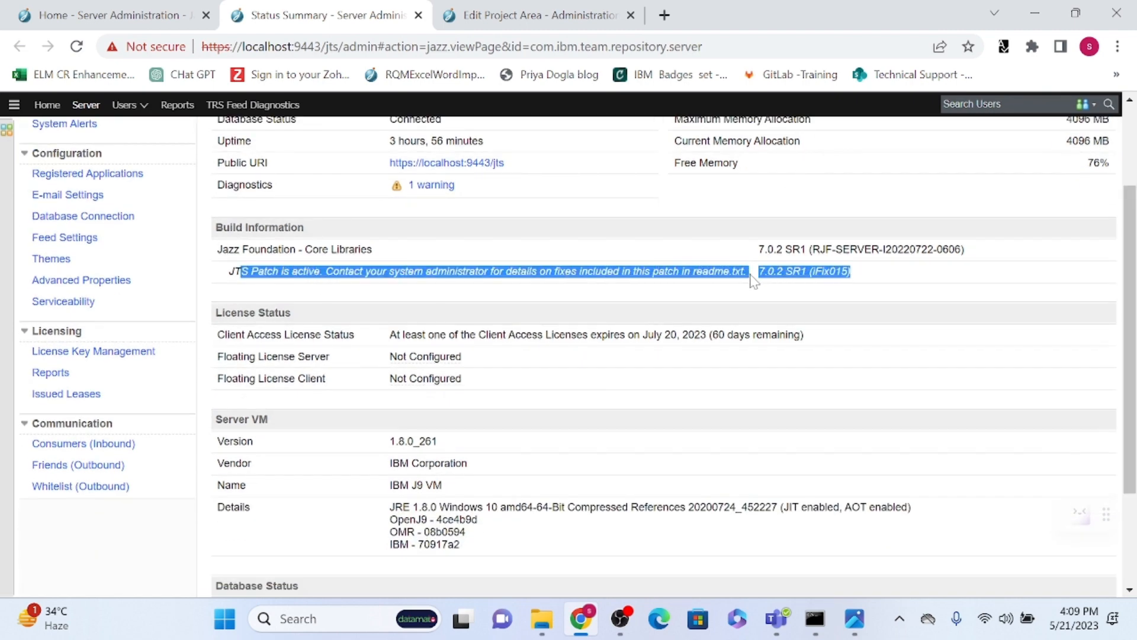
pyautogui.click(814, 280)
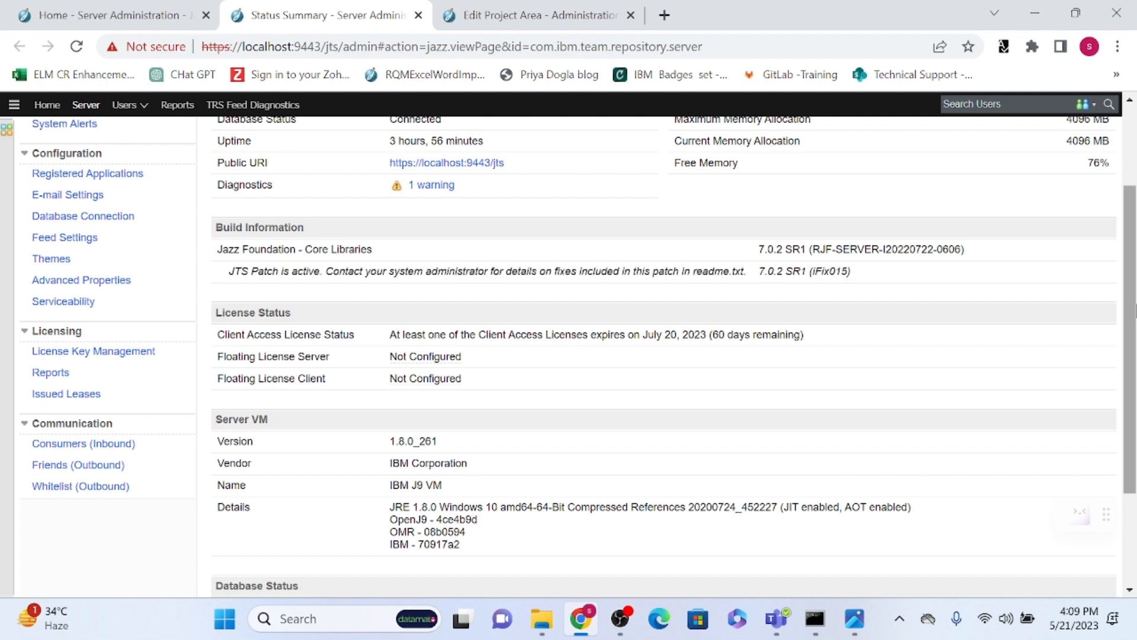
pyautogui.moveTo(1132, 304); pyautogui.dragTo(1135, 359)
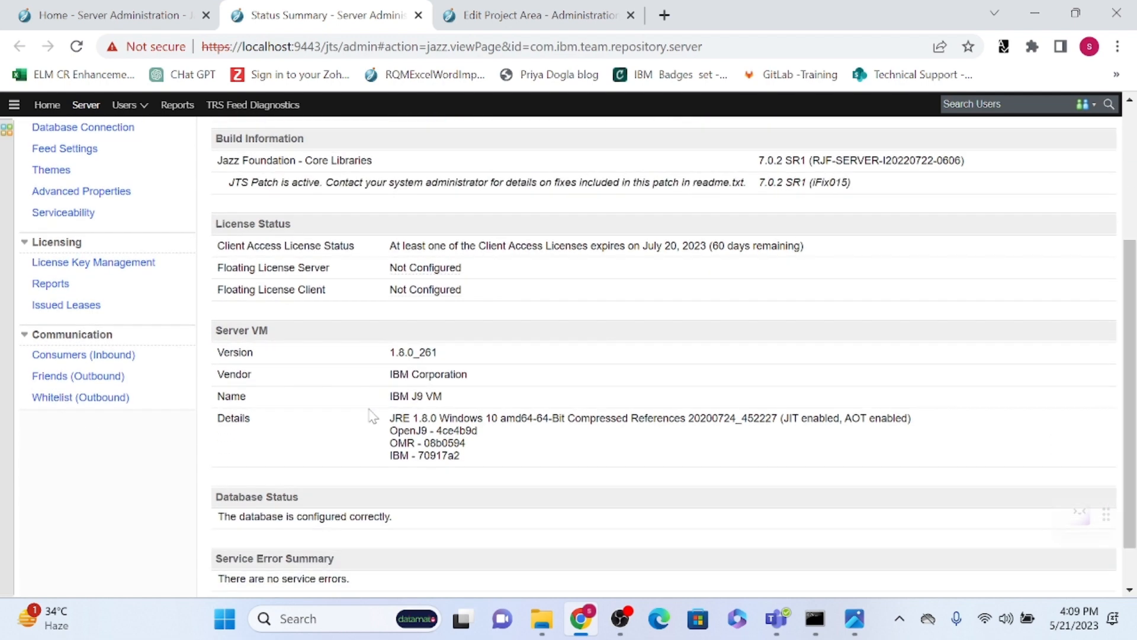
pyautogui.moveTo(381, 359); pyautogui.dragTo(479, 365)
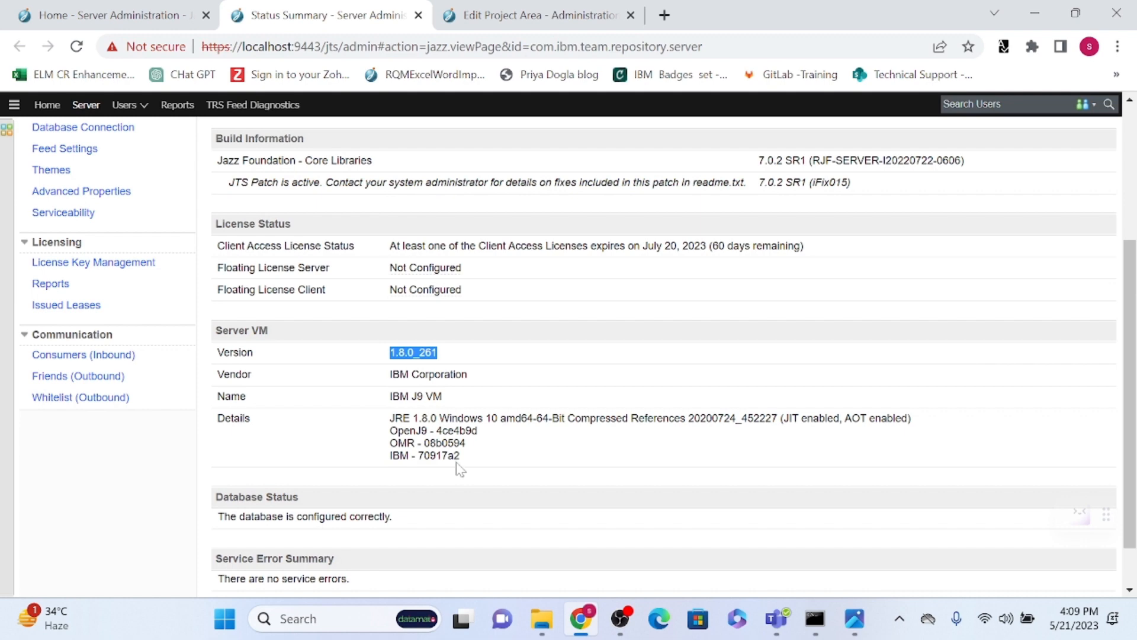
pyautogui.moveTo(459, 469); pyautogui.dragTo(392, 408)
# - Check the Database Status and Service Error Summary sections of the Status Summary page
pyautogui.scroll(-1, 1129, 403)
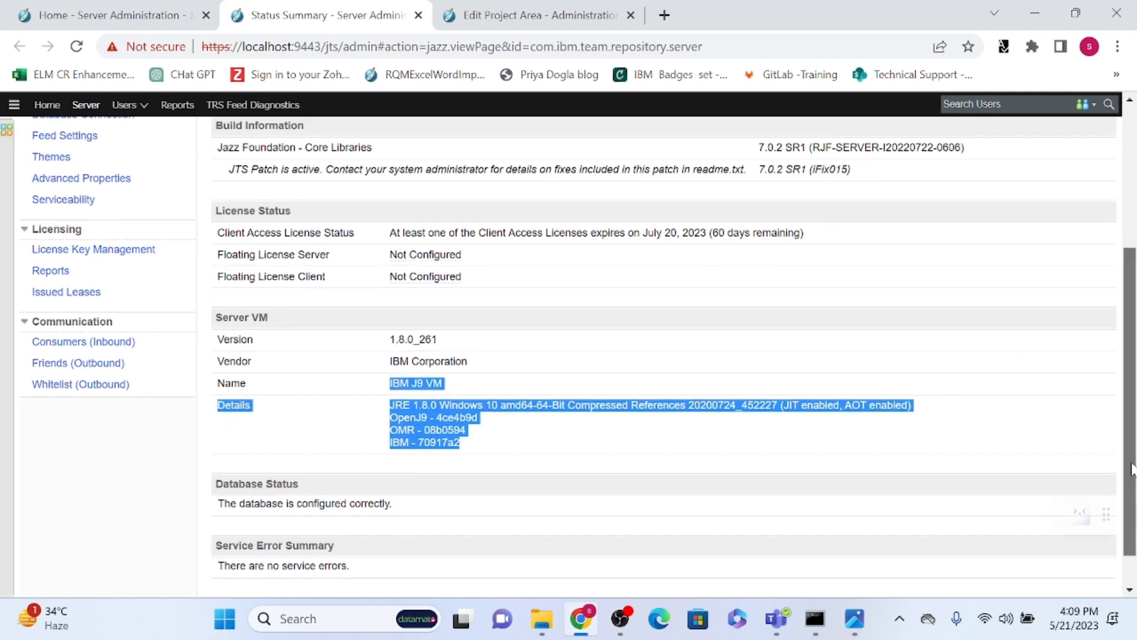
pyautogui.click(221, 460)
pyautogui.moveTo(221, 459); pyautogui.dragTo(449, 465)
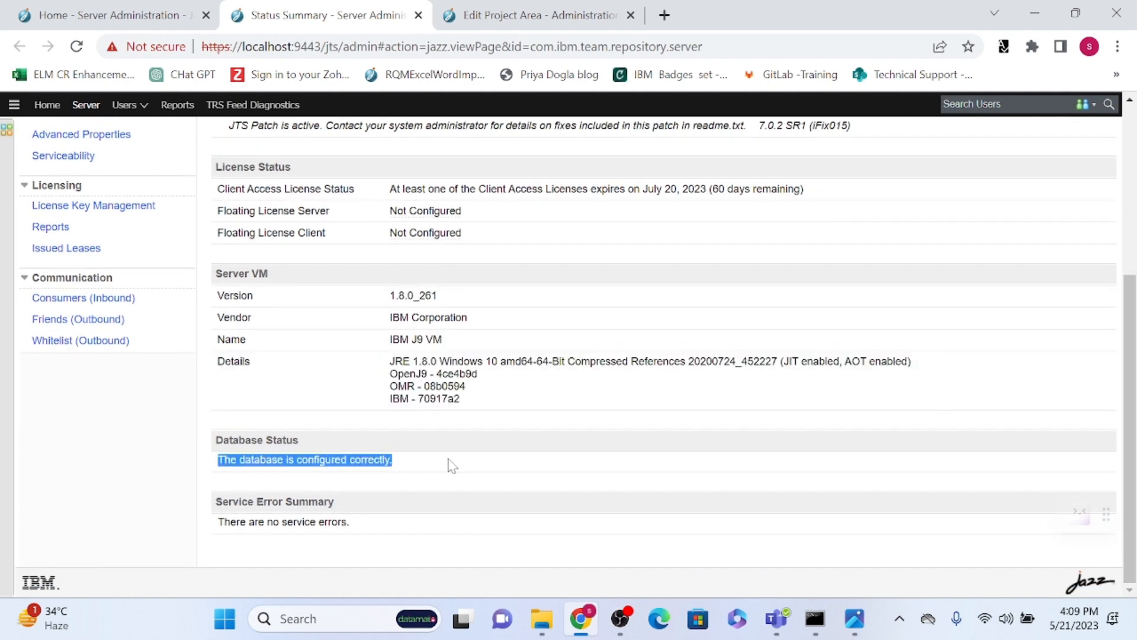
pyautogui.moveTo(350, 522); pyautogui.dragTo(218, 522)
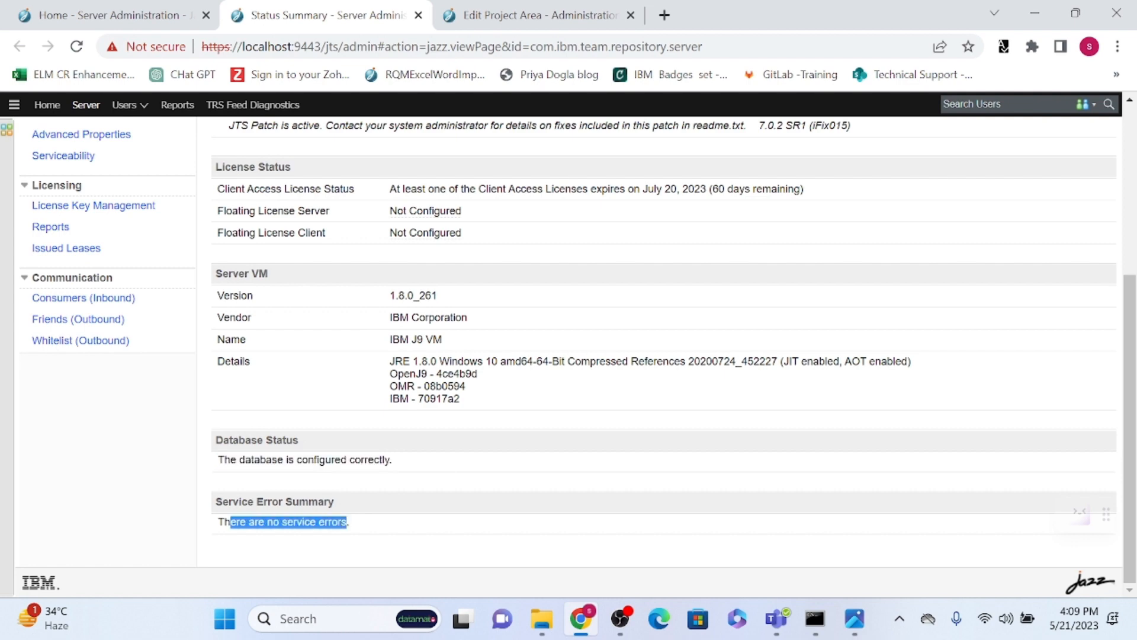
pyautogui.scroll(5, 1128, 225)
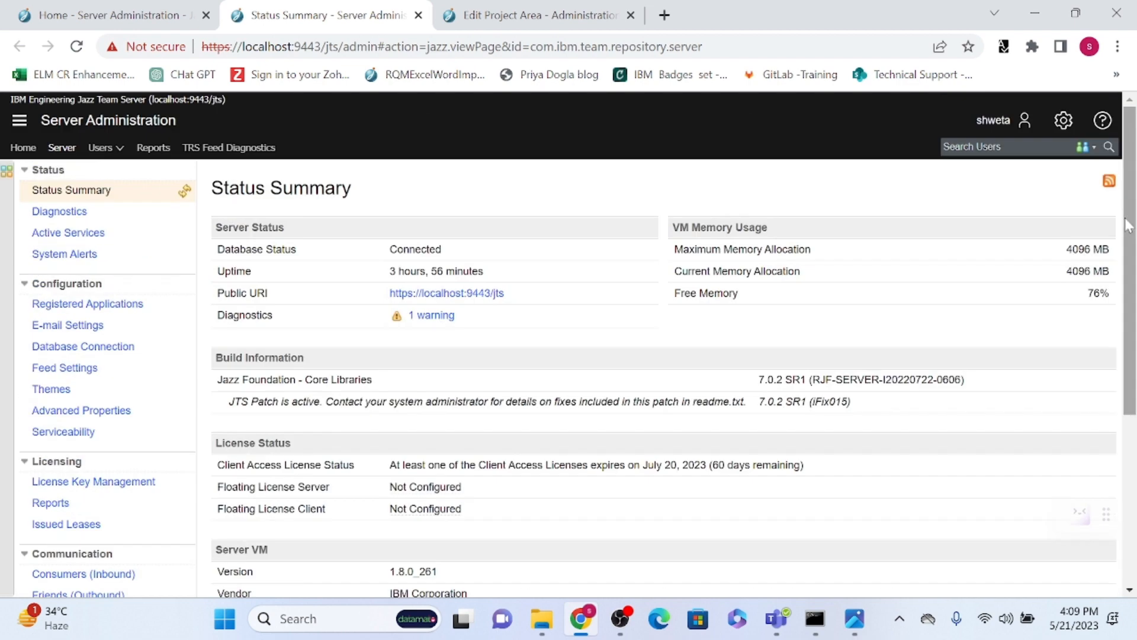
# - Review the server diagnostics results and view the list of active services
pyautogui.click(74, 213)
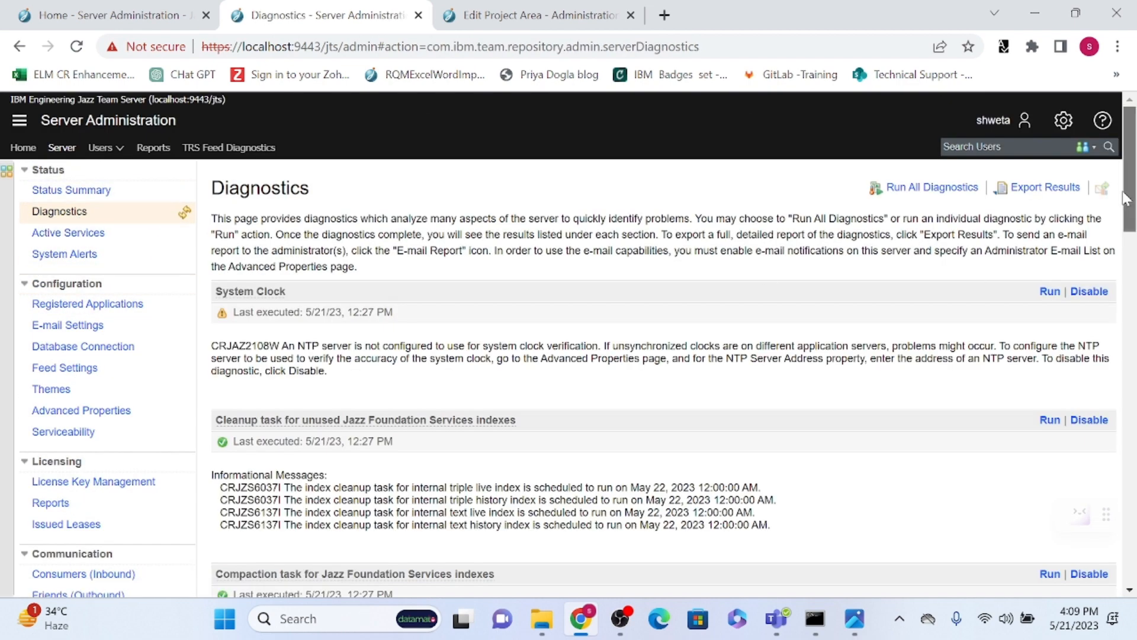
pyautogui.moveTo(1128, 198); pyautogui.dragTo(1131, 460)
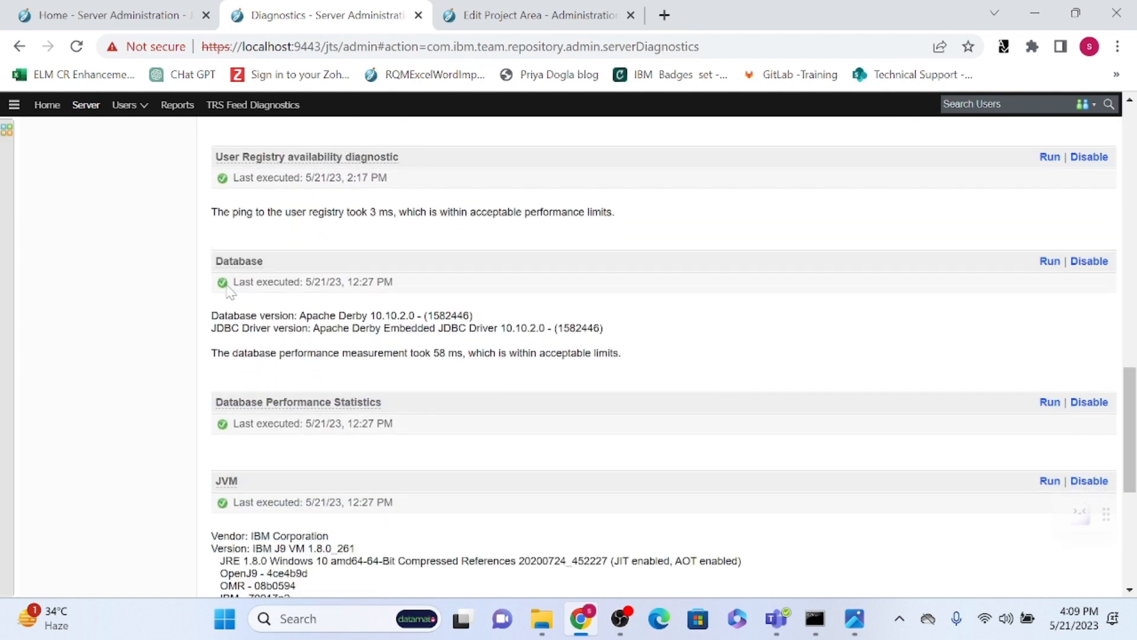
pyautogui.moveTo(1131, 428); pyautogui.dragTo(1128, 160)
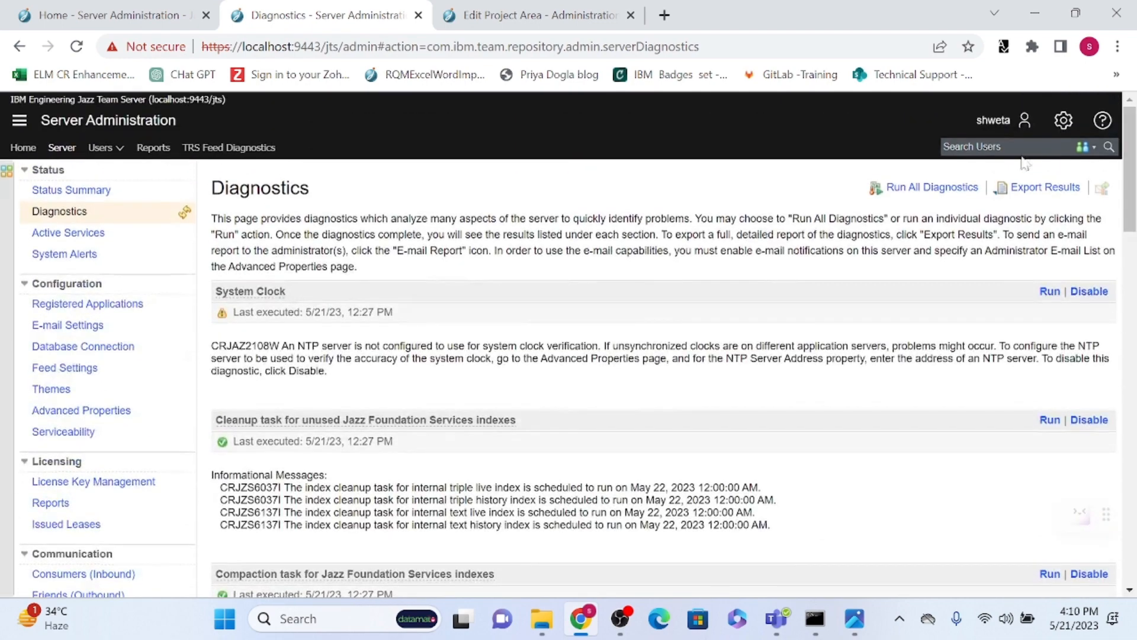
pyautogui.click(69, 234)
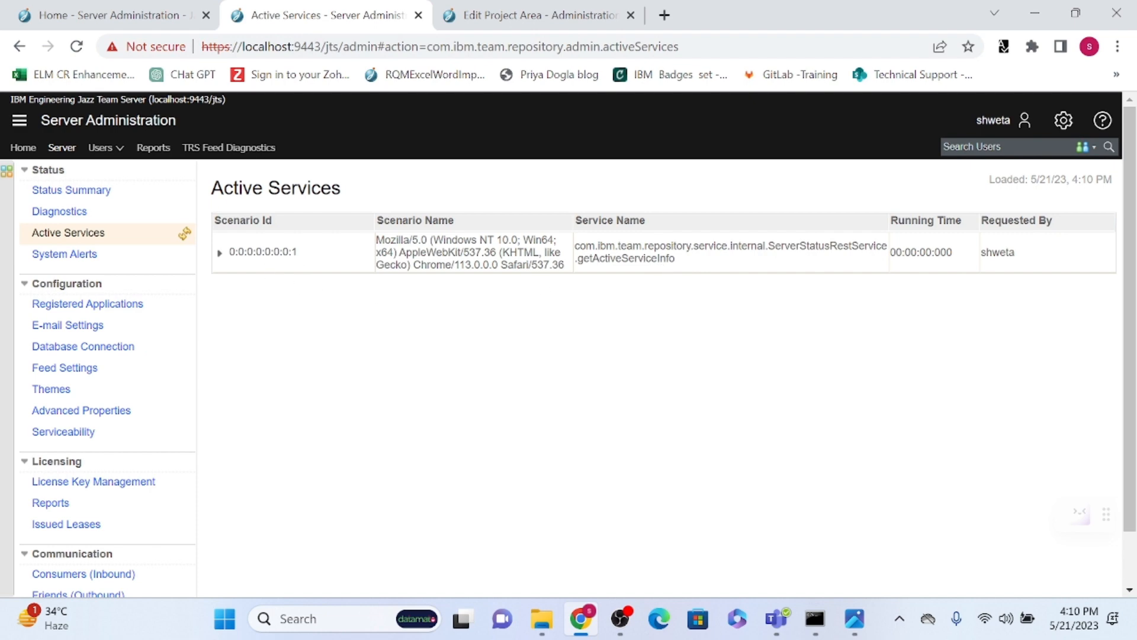
# - View the System Alerts page and the list of applications registered with the Jazz Team Server
pyautogui.click(83, 255)
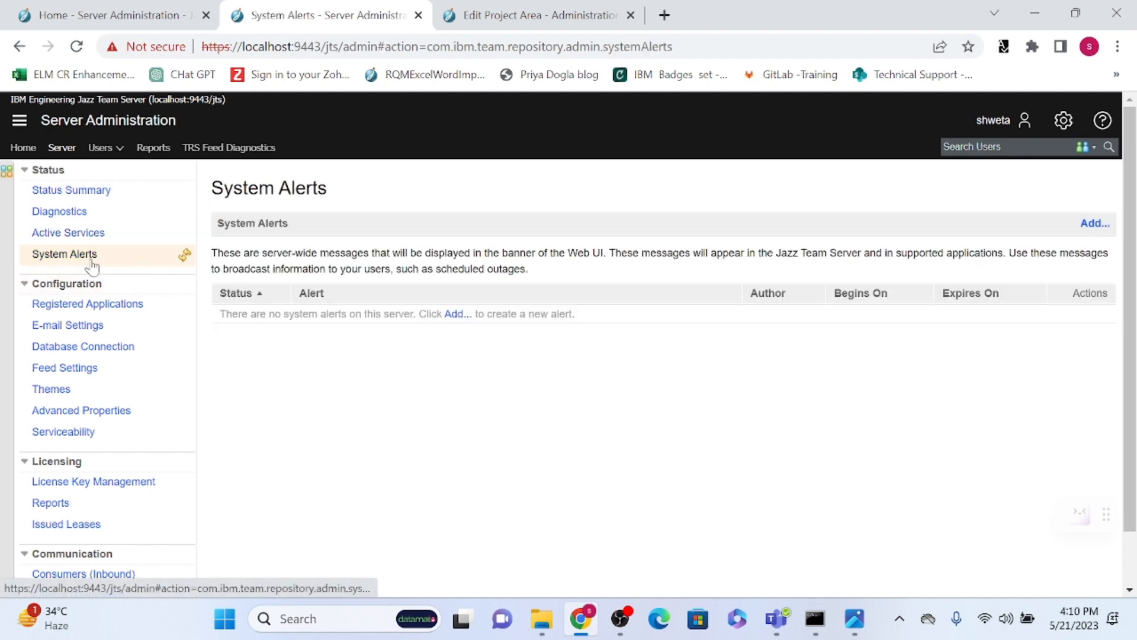
pyautogui.click(96, 306)
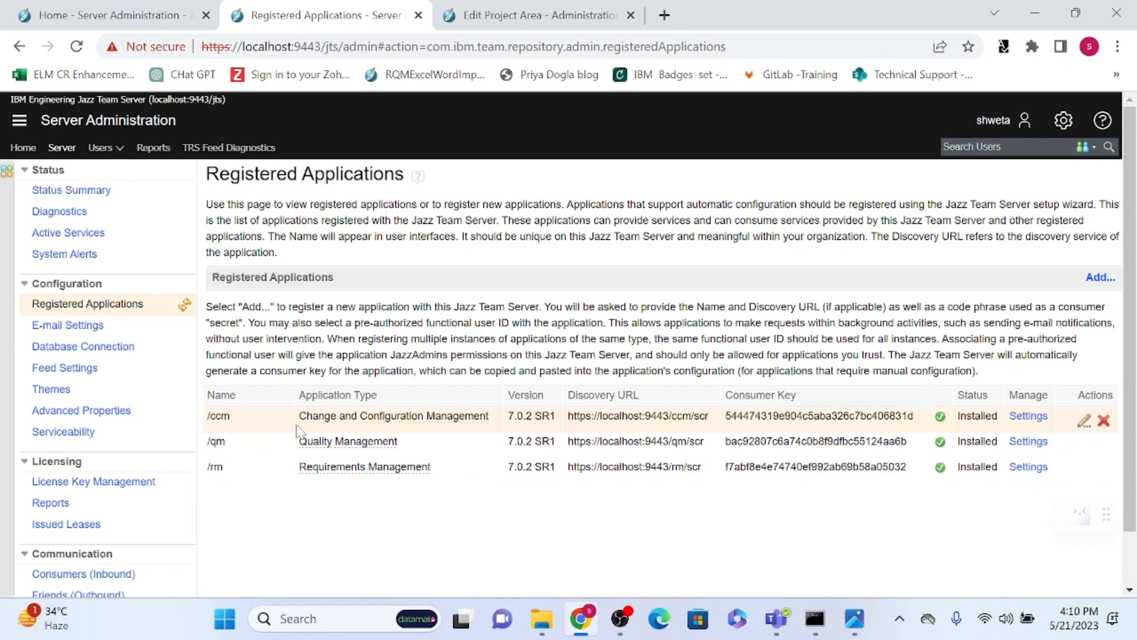
# - Open the e-mail settings for editing and set Enable E-mail Notification to true
pyautogui.click(56, 327)
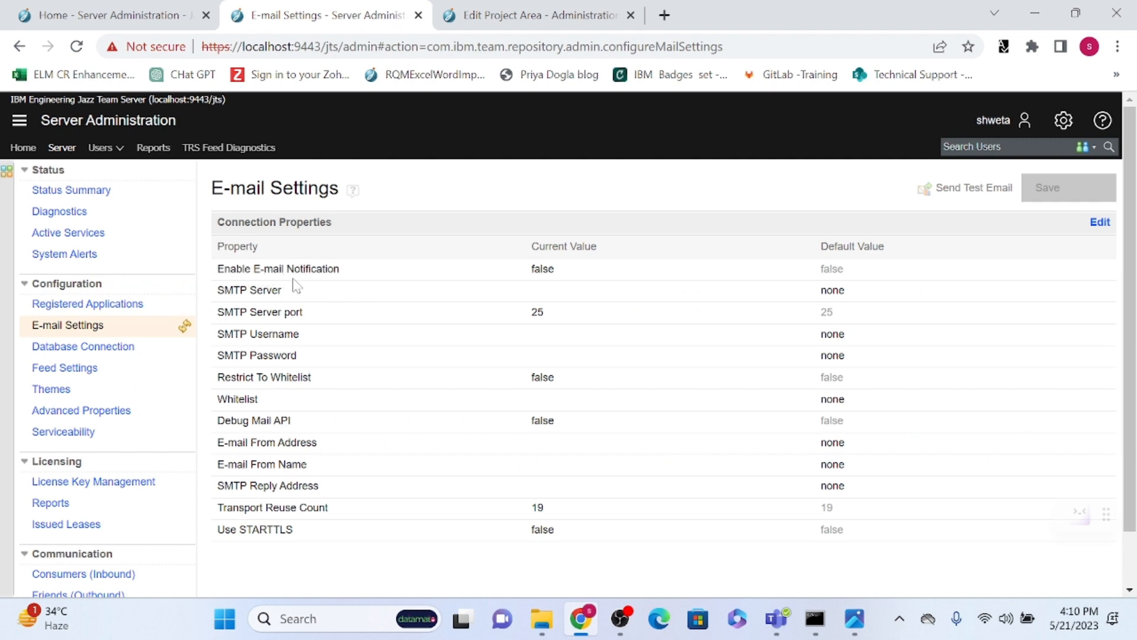
pyautogui.click(549, 272)
pyautogui.click(564, 271)
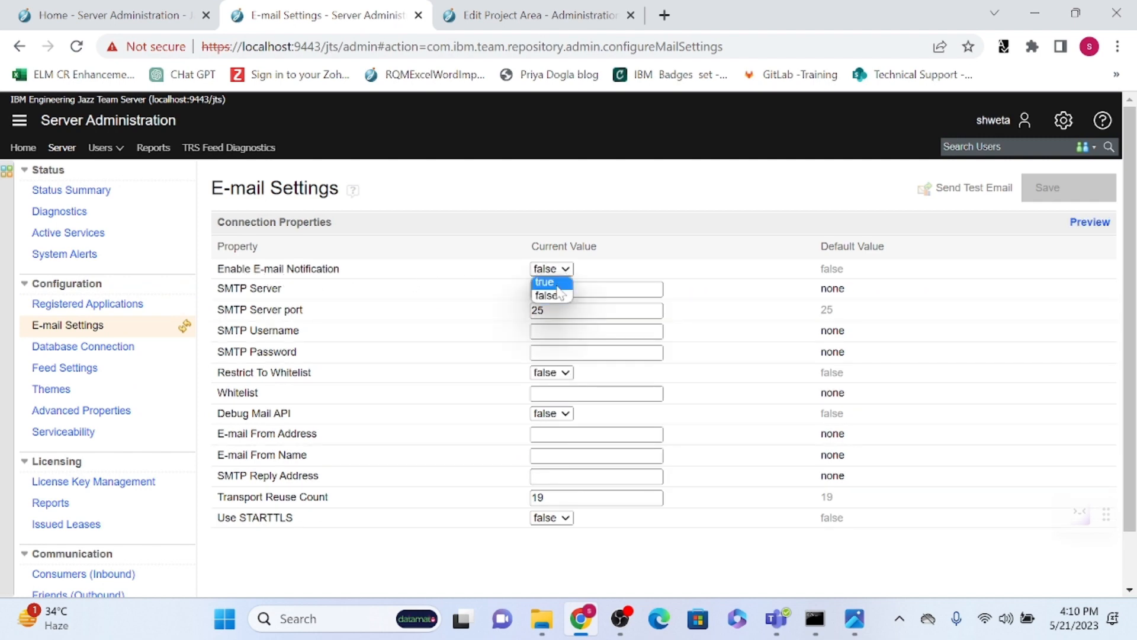
pyautogui.click(544, 282)
# - Go through the SMTP, whitelist, sender address and Use STARTTLS fields, and preview the e-mail connection properties
pyautogui.press('Tab')
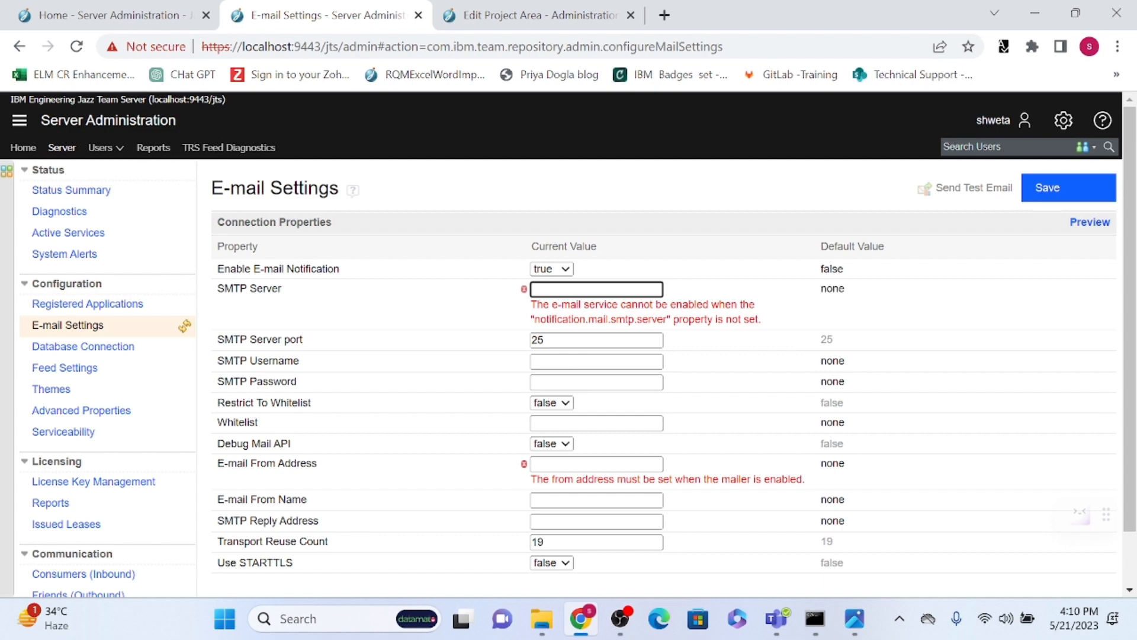
pyautogui.press('Tab')
pyautogui.press('Tab')
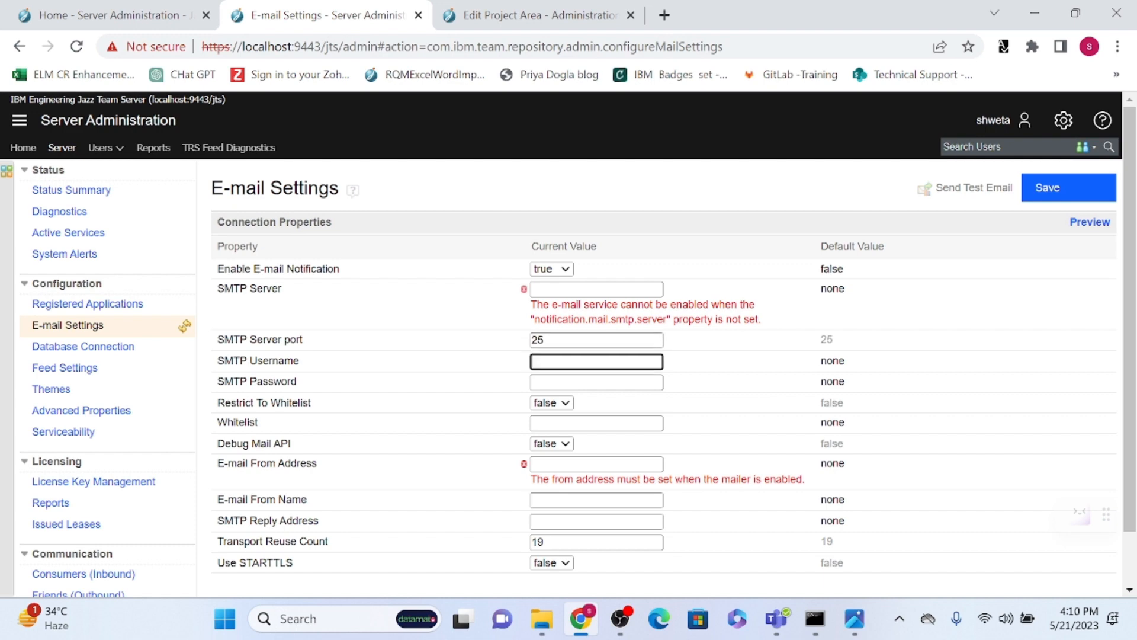
pyautogui.press('Tab')
pyautogui.press('Tab')
pyautogui.press('Tab')
pyautogui.press('Tab')
pyautogui.press('Tab')
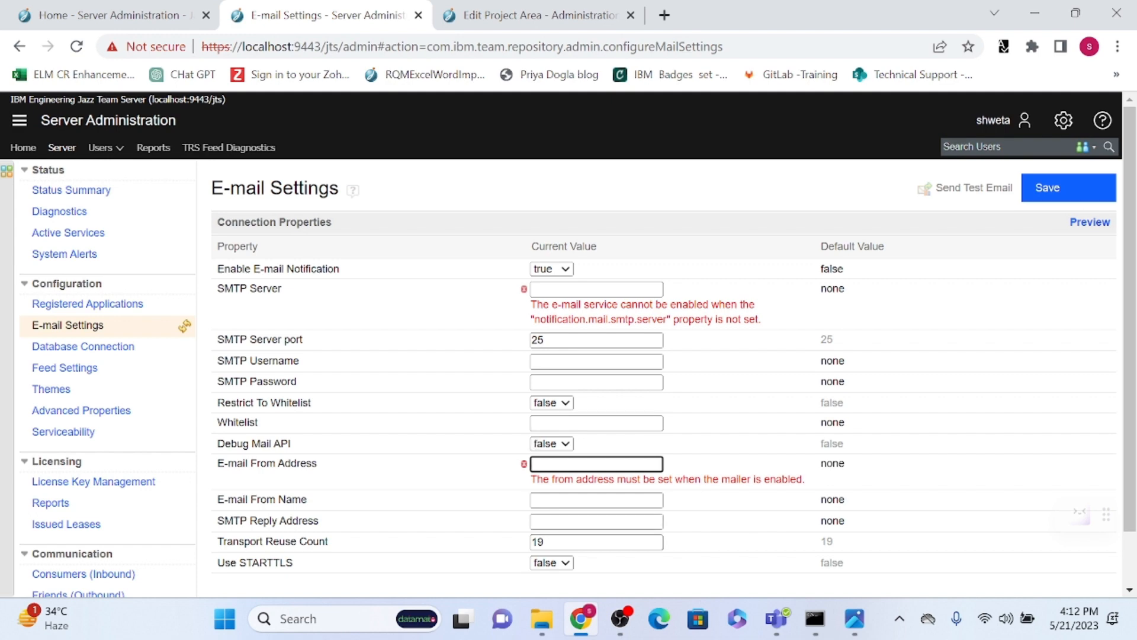
pyautogui.click(567, 563)
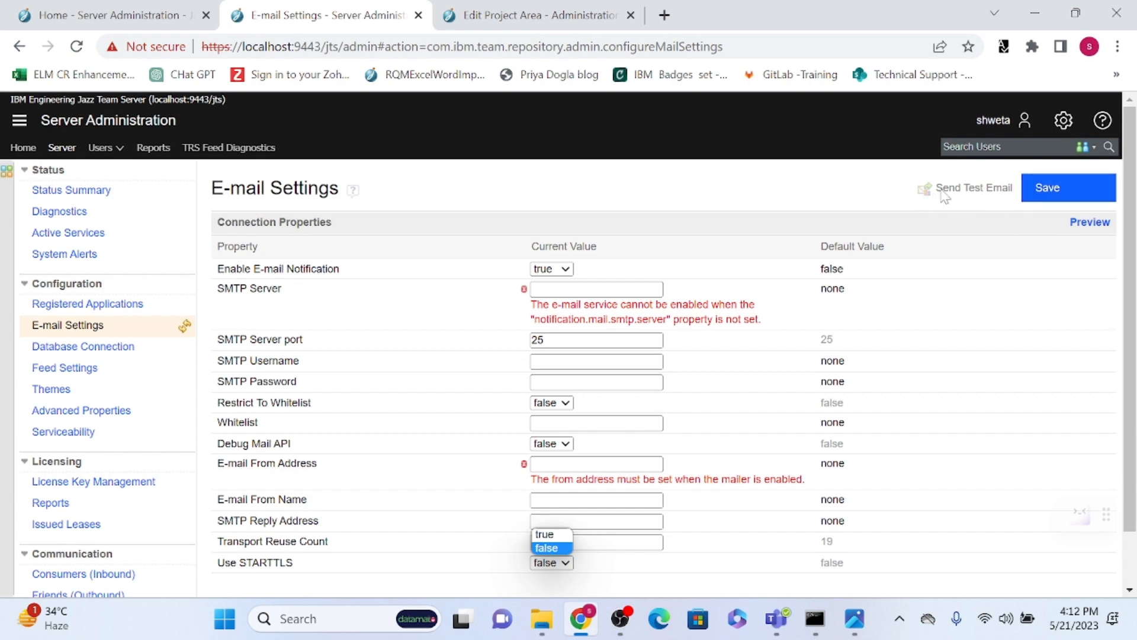
pyautogui.click(1090, 222)
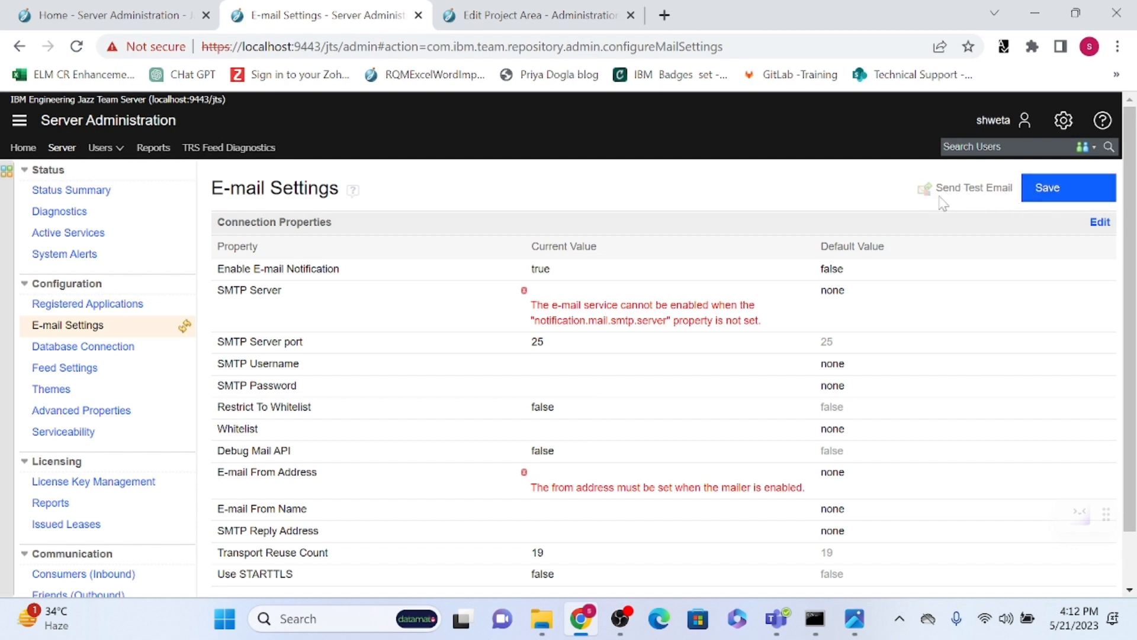
# - Open the Database Connection properties for editing and review the JDBC vendor, location and connection pool settings
pyautogui.click(110, 351)
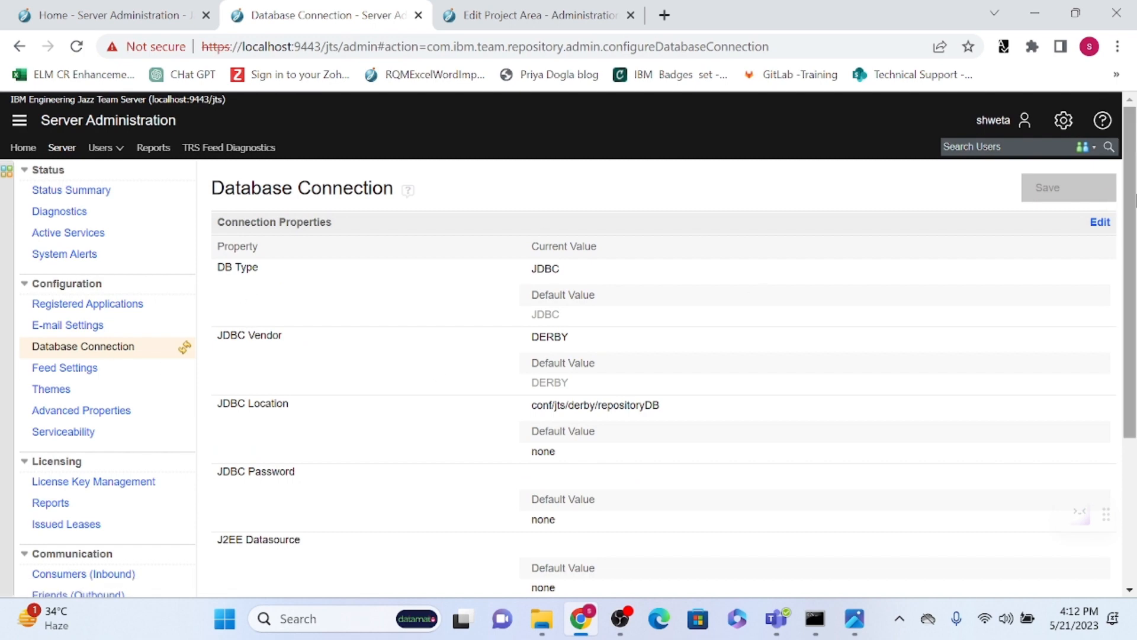
pyautogui.scroll(-2, 1113, 210)
pyautogui.scroll(3, 997, 274)
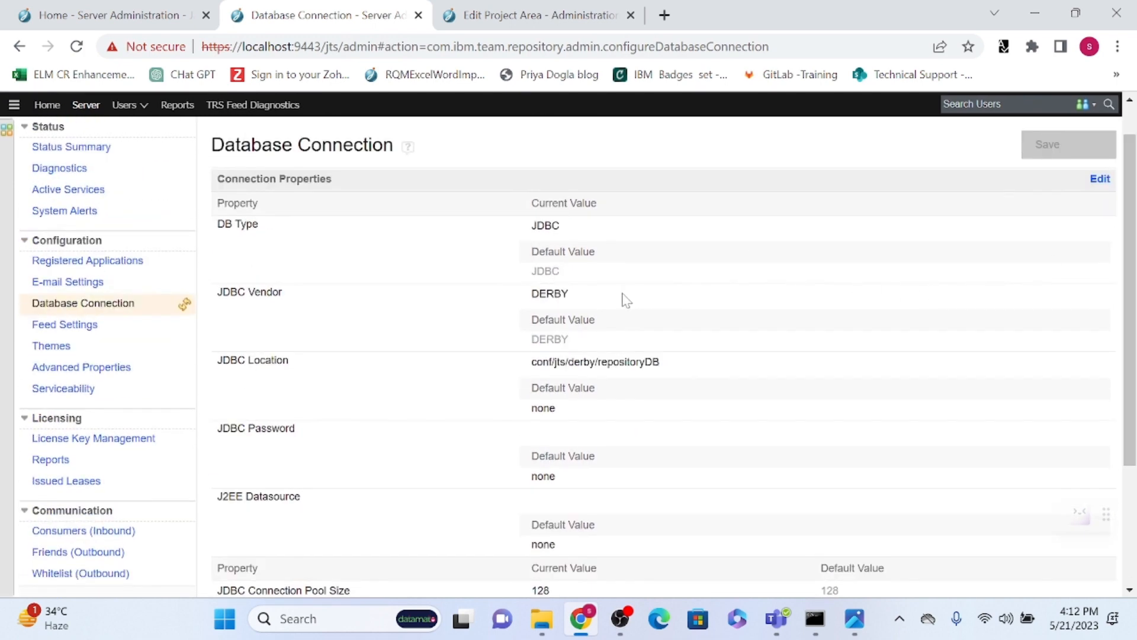
pyautogui.click(522, 301)
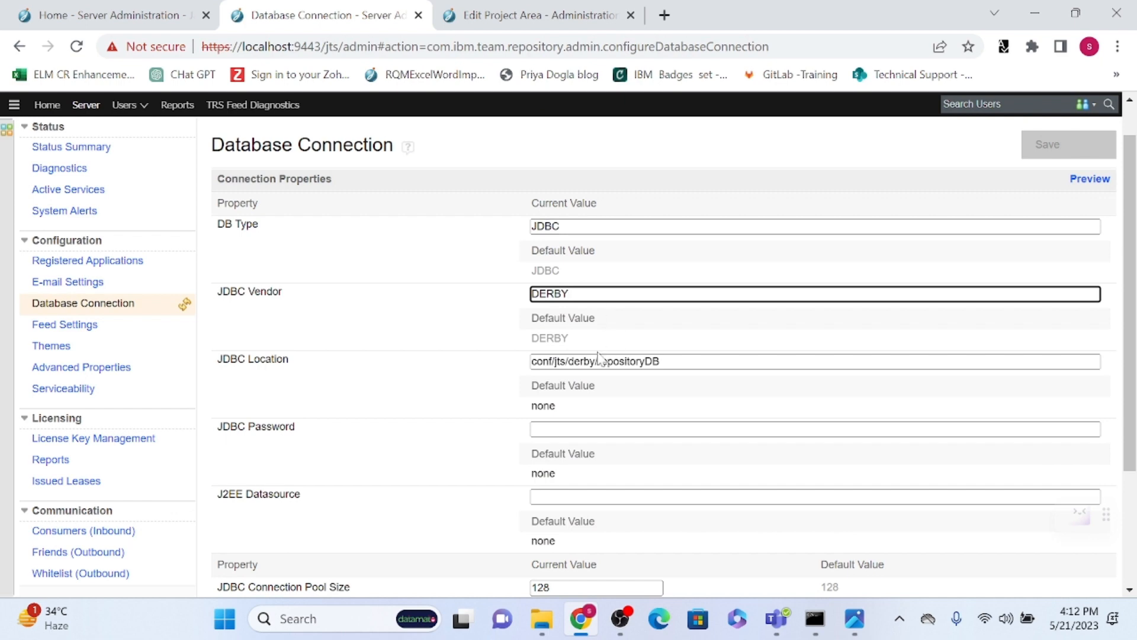
pyautogui.moveTo(570, 294); pyautogui.dragTo(515, 299)
pyautogui.scroll(-2, 1133, 342)
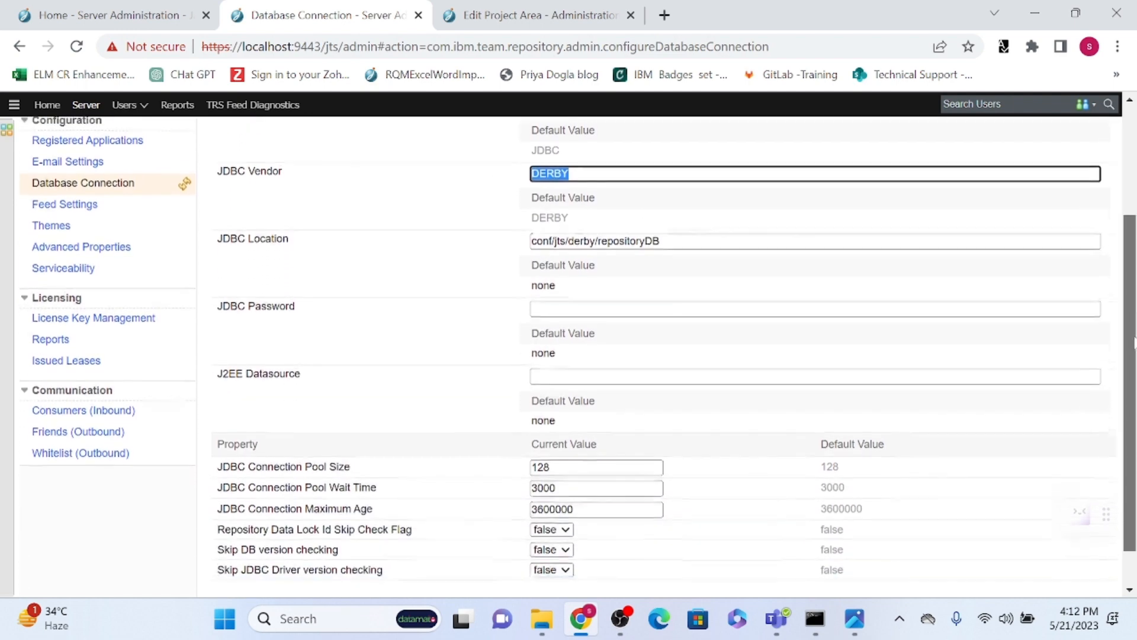
pyautogui.scroll(-1, 1132, 342)
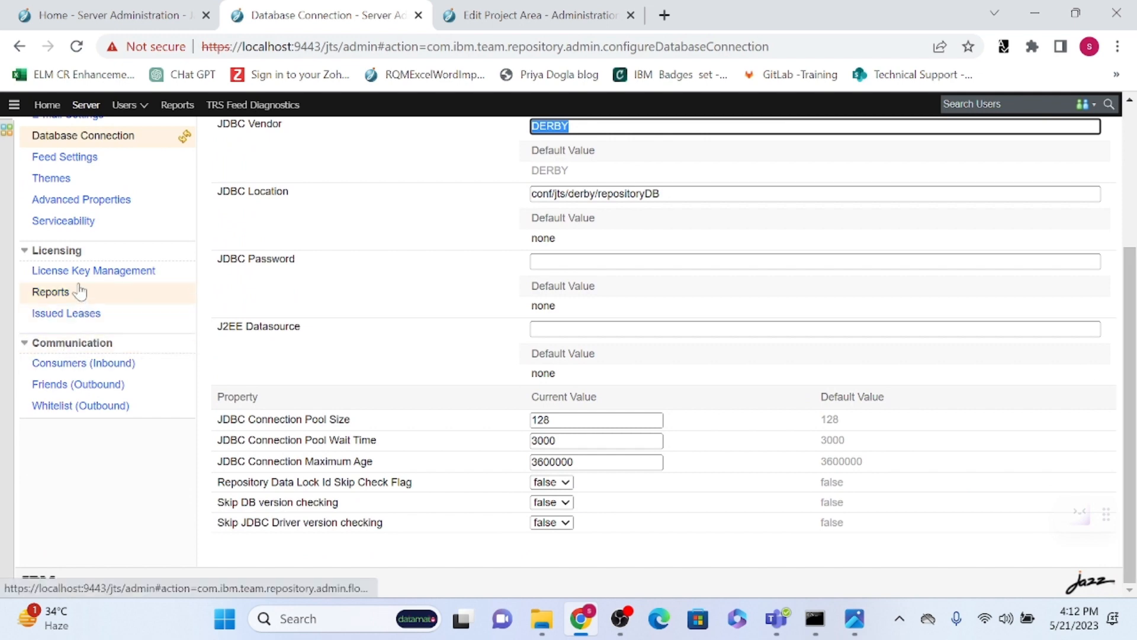
# - Open the Advanced Properties page and look through the service property sections and their current and default values
pyautogui.click(72, 202)
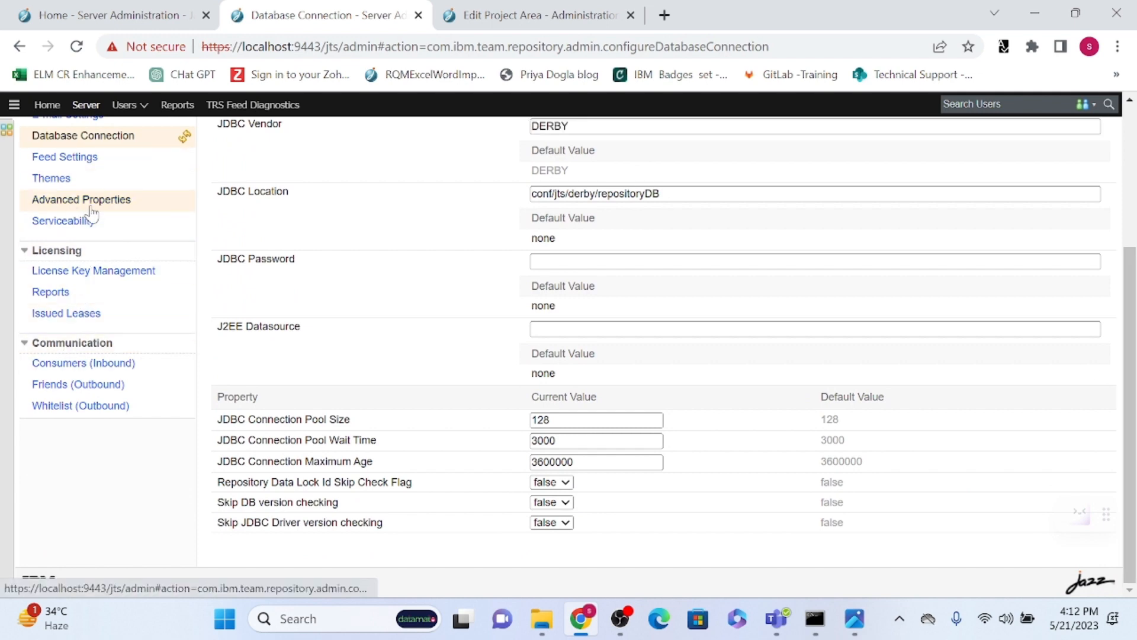
pyautogui.scroll(4, 1133, 278)
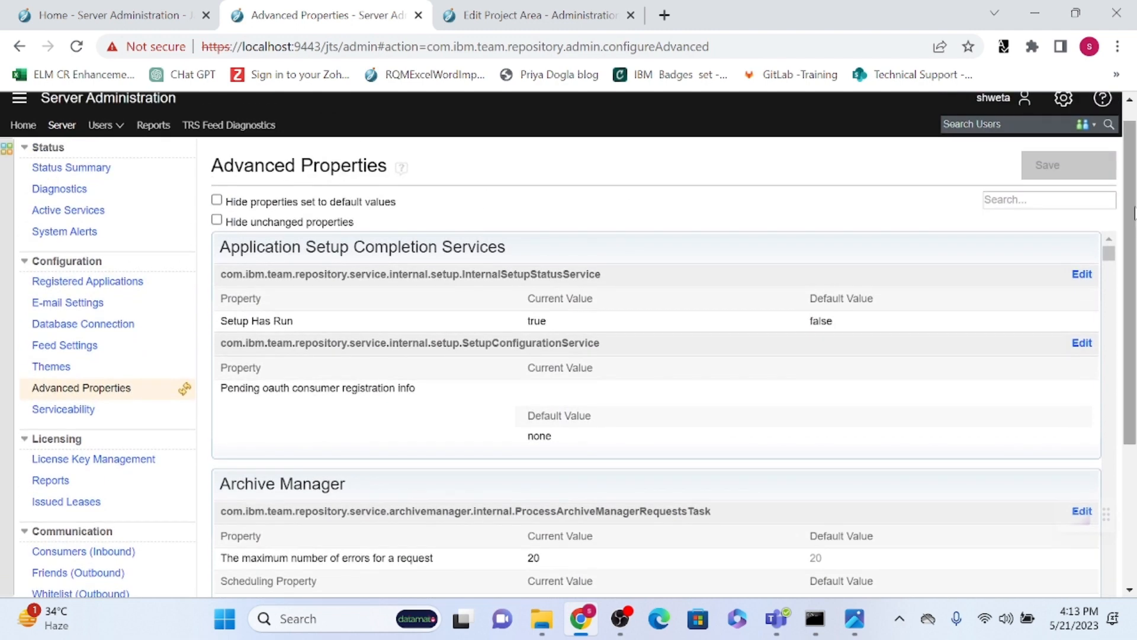
pyautogui.scroll(-4, 1133, 285)
pyautogui.scroll(-2, 1133, 296)
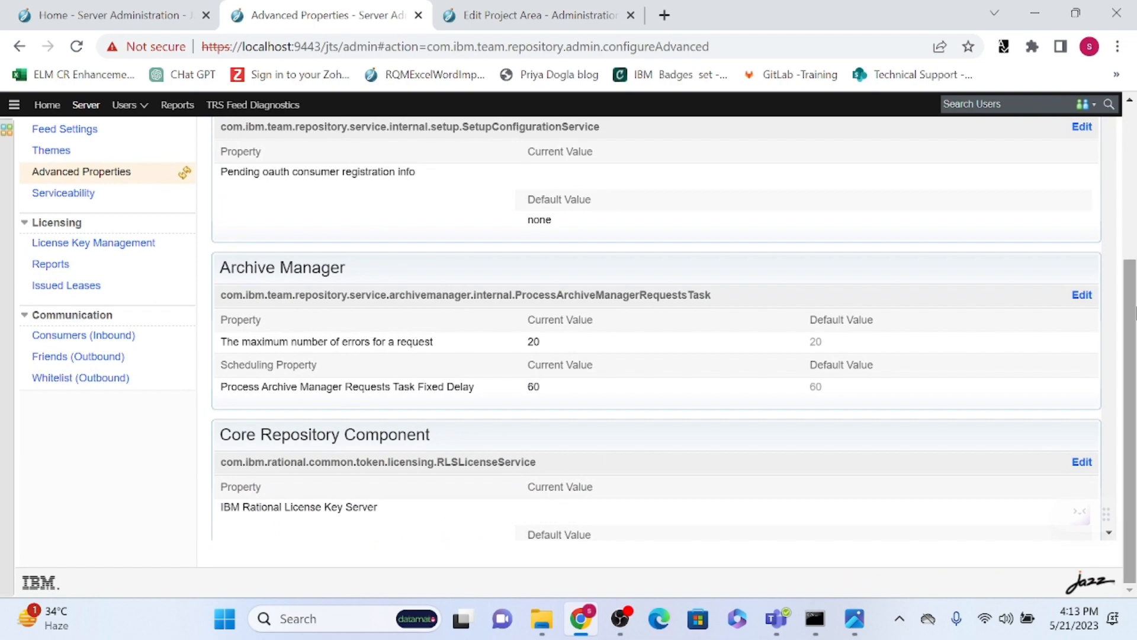
pyautogui.scroll(3, 1113, 202)
pyautogui.moveTo(1111, 222); pyautogui.dragTo(1114, 254)
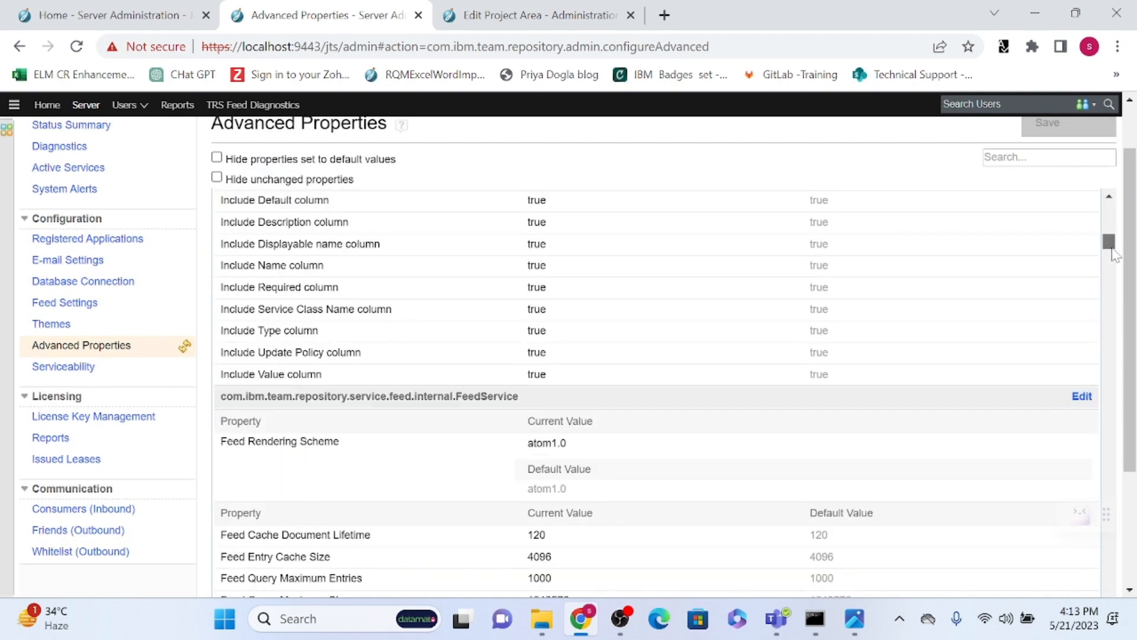
pyautogui.scroll(-1, 1114, 255)
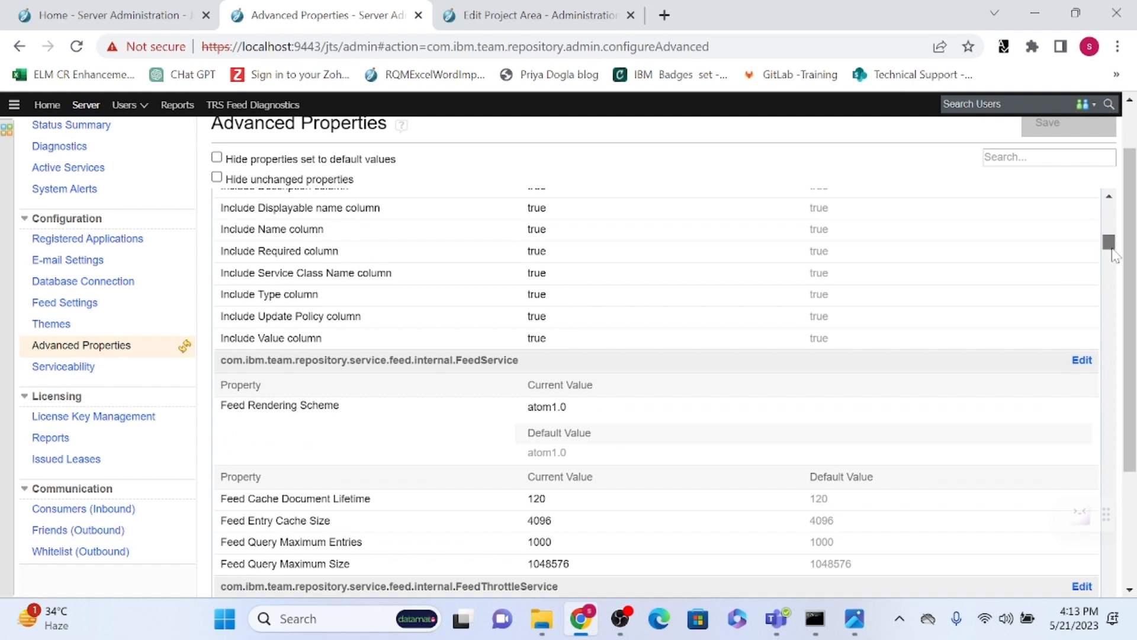
pyautogui.moveTo(1114, 254); pyautogui.dragTo(1112, 270)
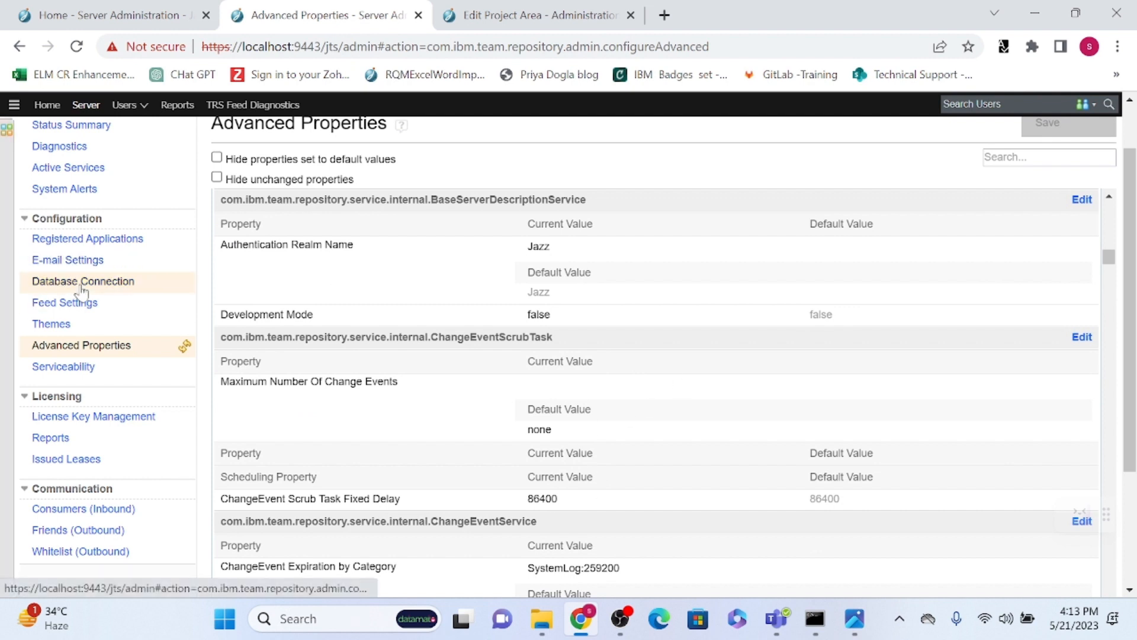
# - Open the Themes page and review its description, the theme upload fields and the Manage Theme Styles list
pyautogui.click(83, 325)
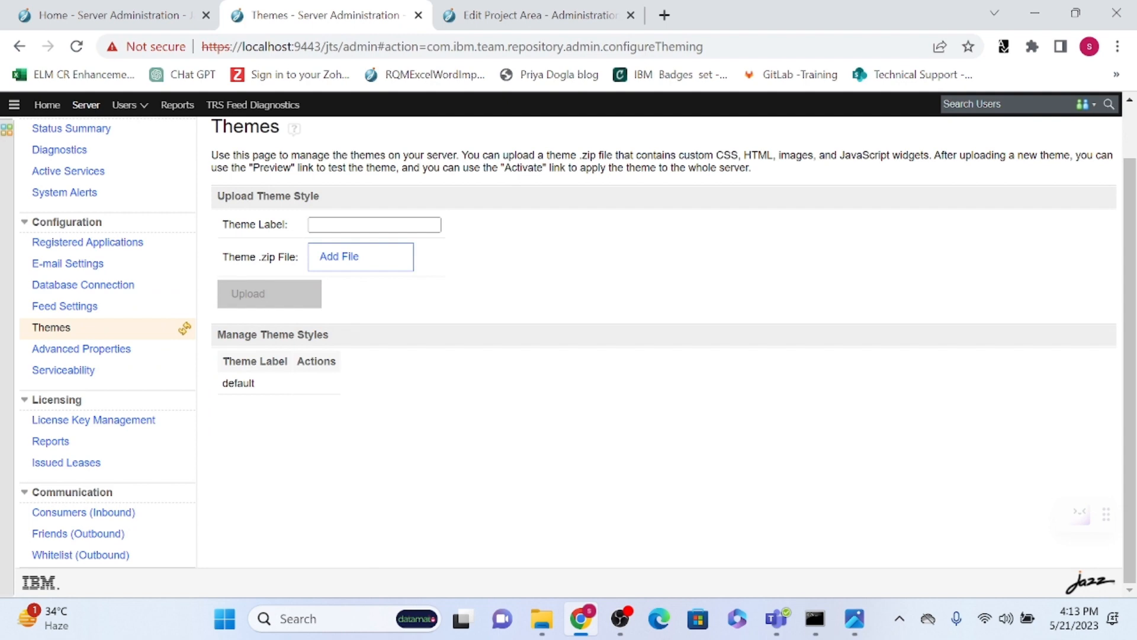
pyautogui.scroll(1, 519, 151)
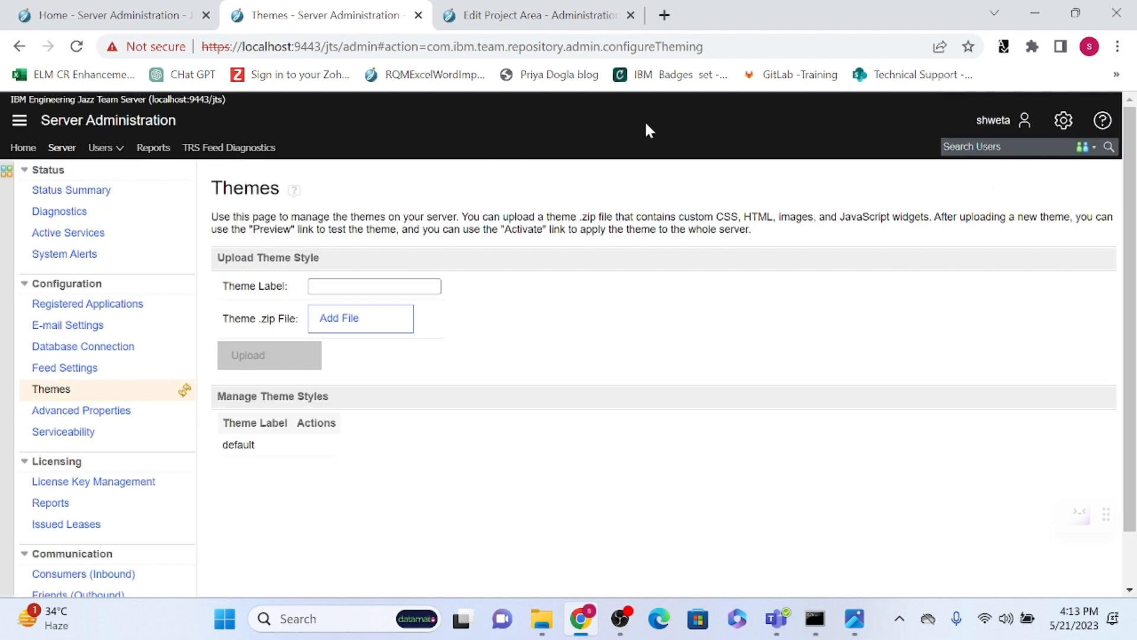
pyautogui.scroll(-1, 635, 544)
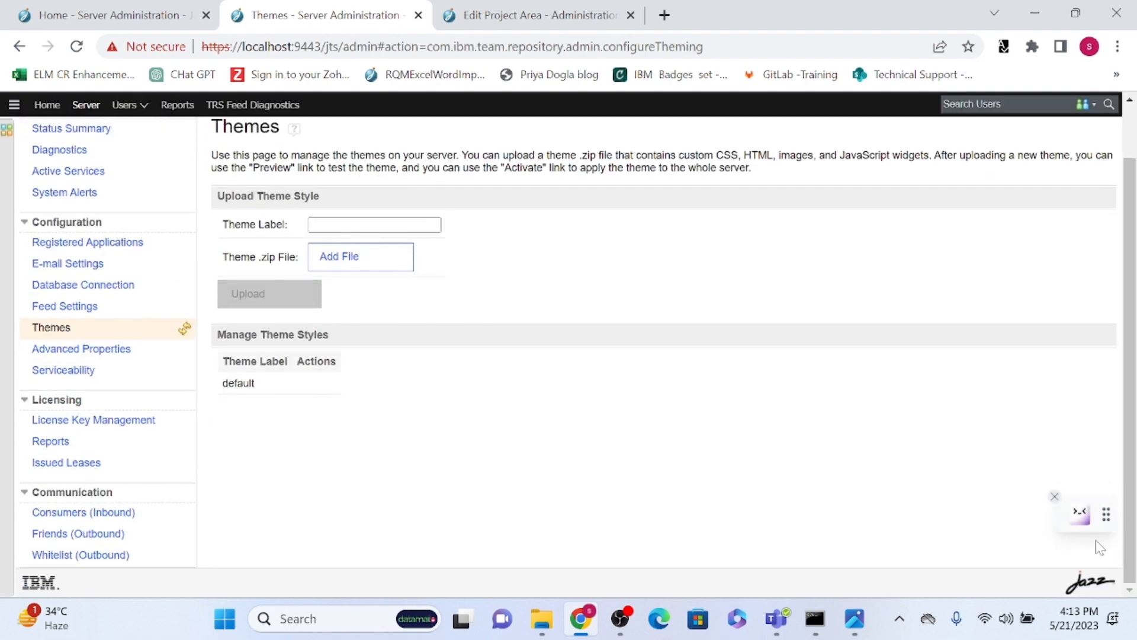
pyautogui.moveTo(1134, 332); pyautogui.dragTo(1132, 261)
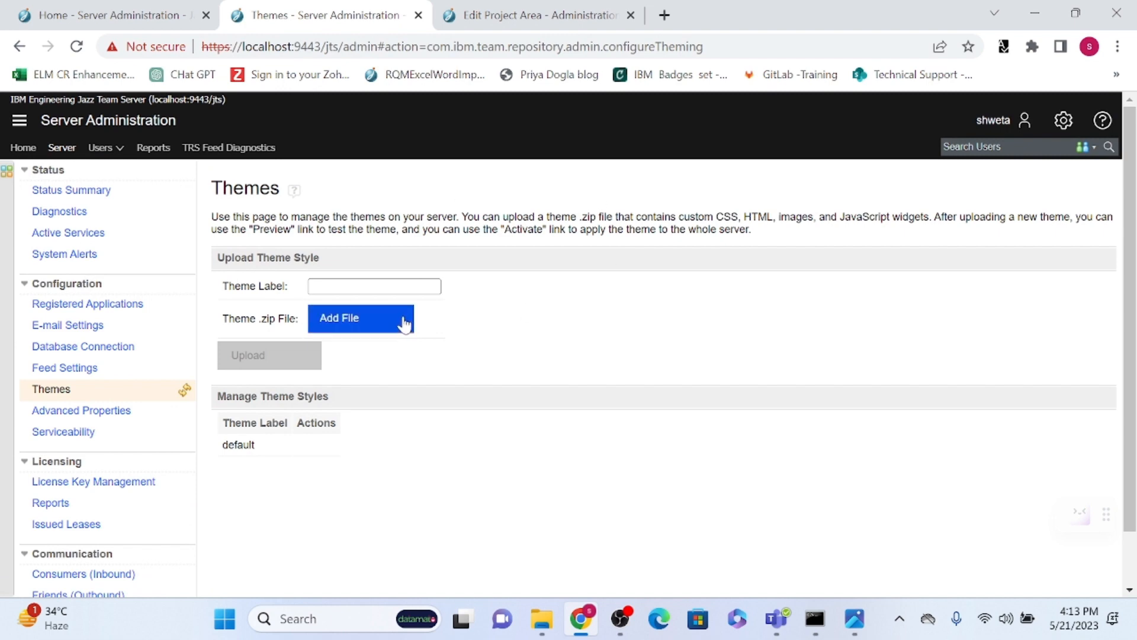
pyautogui.moveTo(213, 188); pyautogui.dragTo(270, 189)
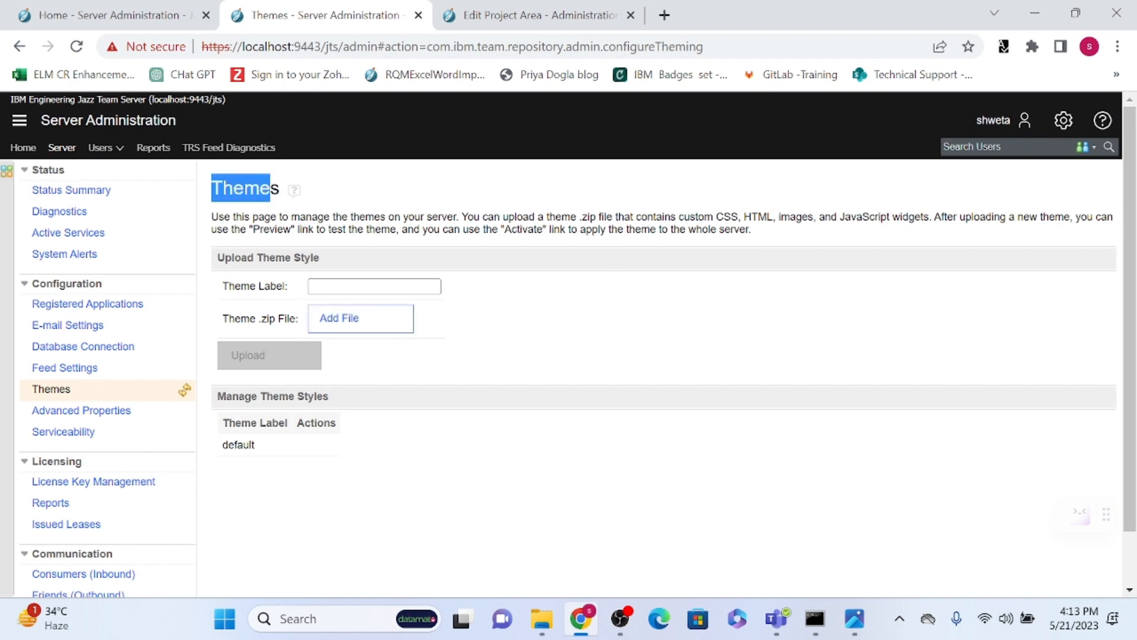
pyautogui.moveTo(716, 216); pyautogui.dragTo(767, 217)
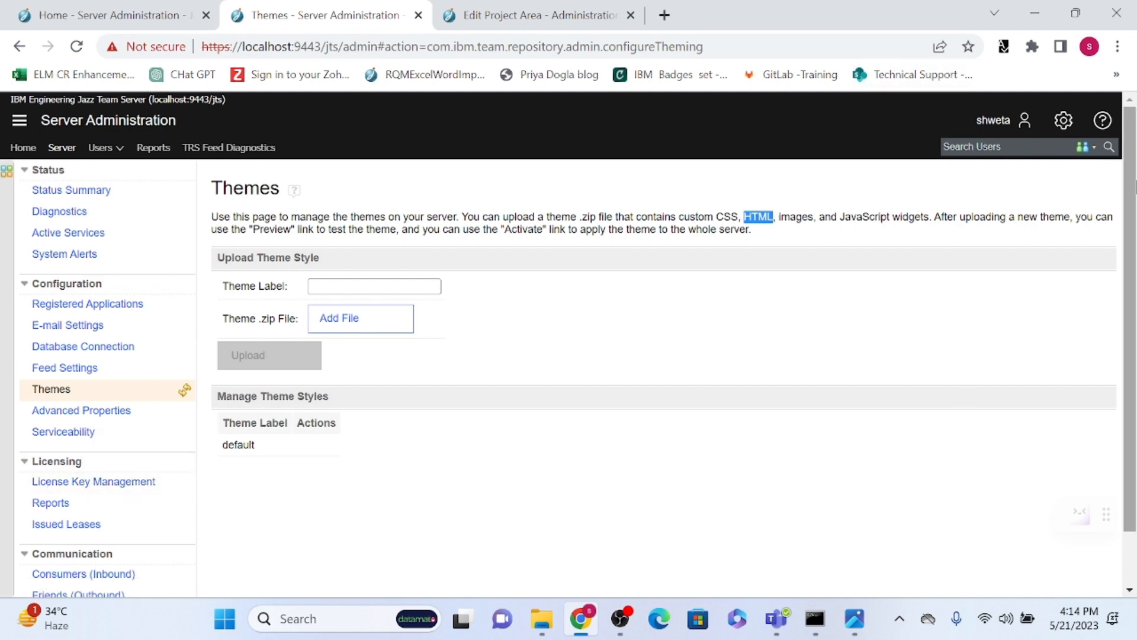
pyautogui.scroll(-1, 242, 209)
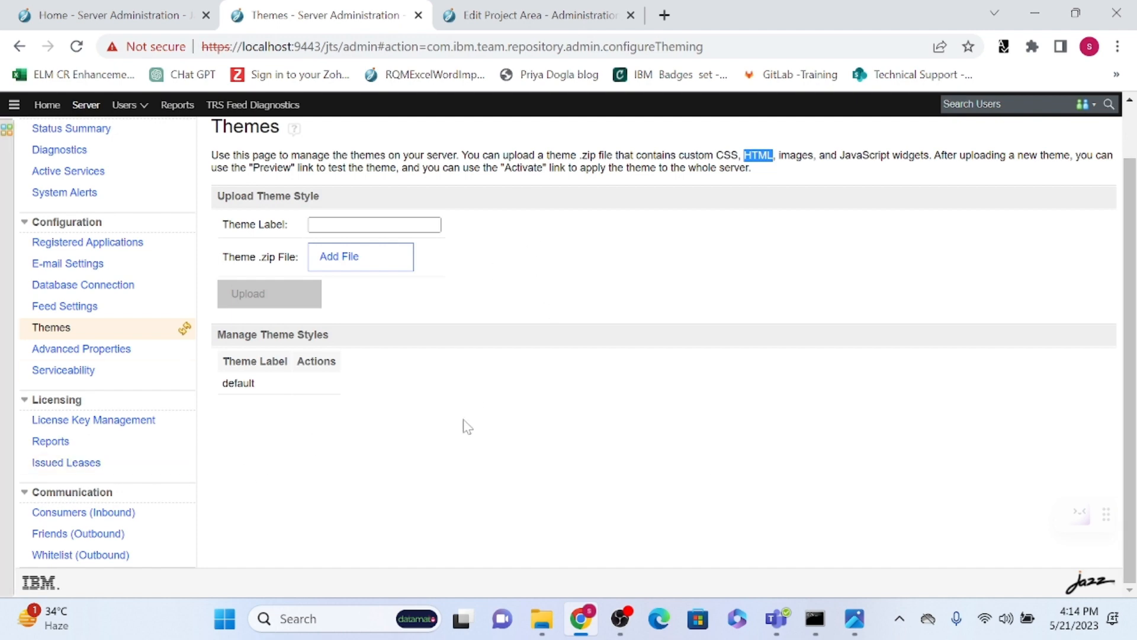
# - Open License Key Management and examine the Client Access License Types, checking the DOORS Next Analyst license's total and expiry date
pyautogui.click(116, 422)
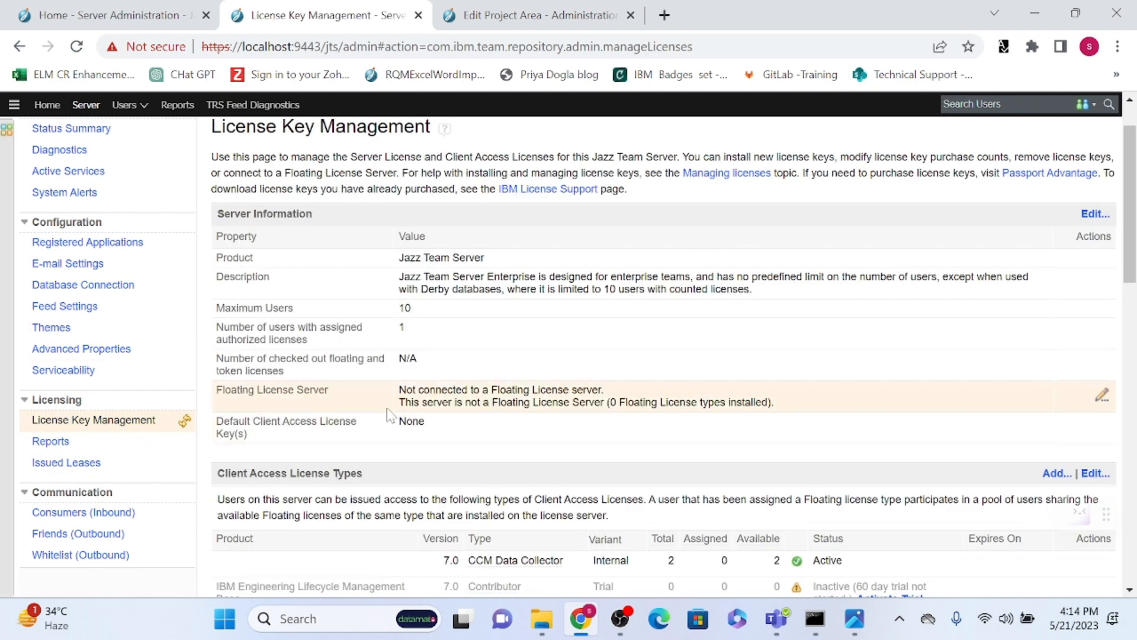
pyautogui.moveTo(1133, 186); pyautogui.dragTo(1134, 324)
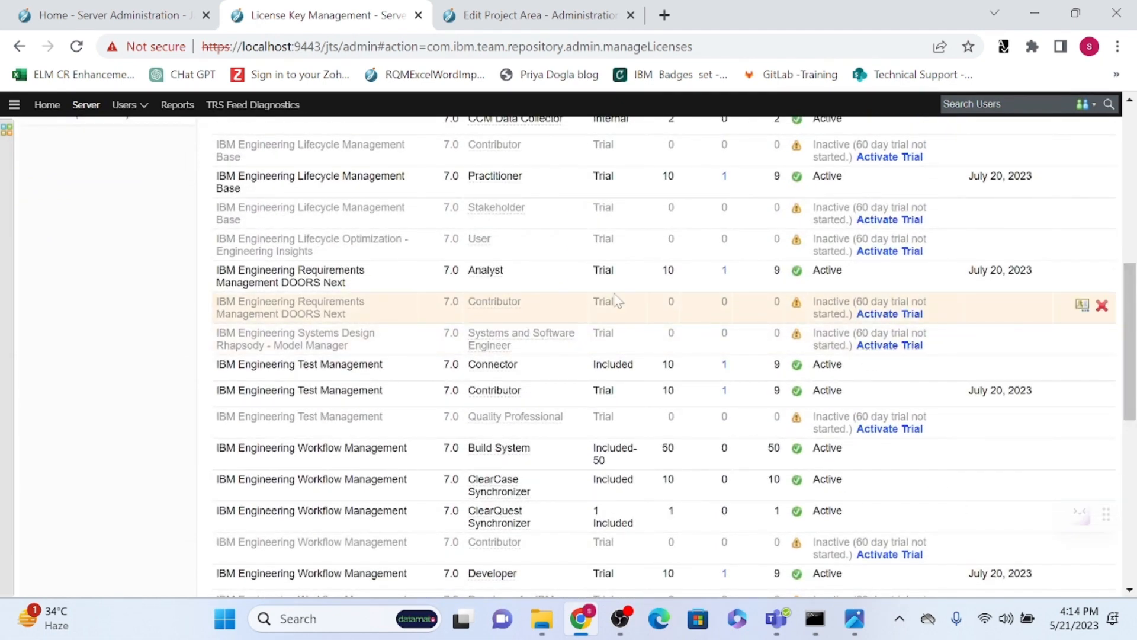
pyautogui.moveTo(441, 268); pyautogui.dragTo(680, 276)
pyautogui.click(682, 274)
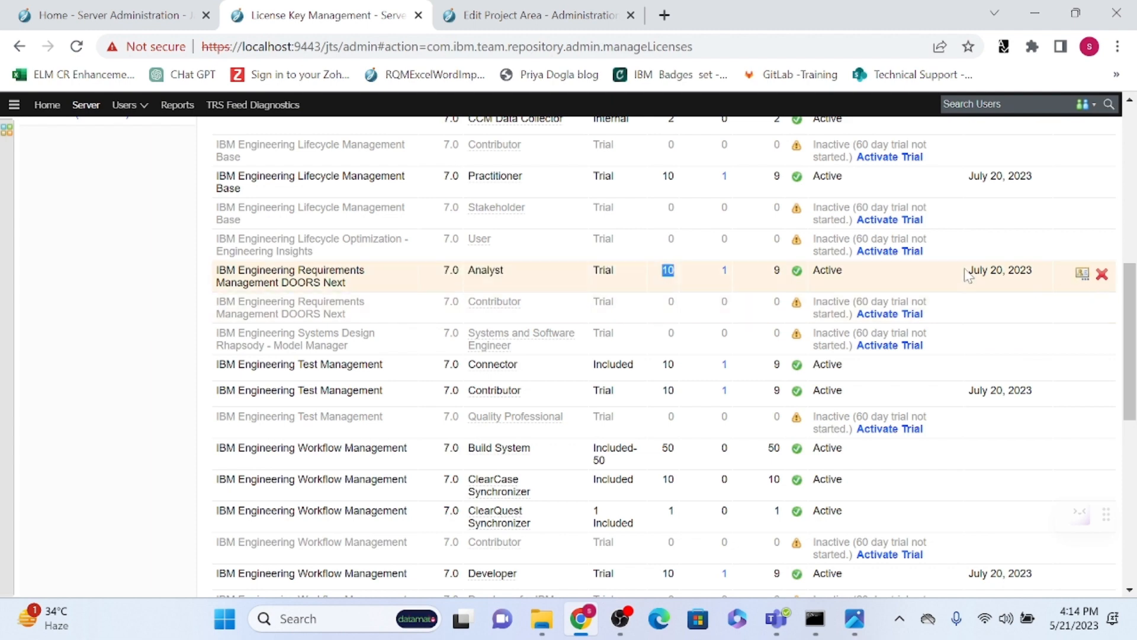
pyautogui.moveTo(967, 271); pyautogui.dragTo(1027, 271)
pyautogui.moveTo(1134, 311); pyautogui.dragTo(1134, 273)
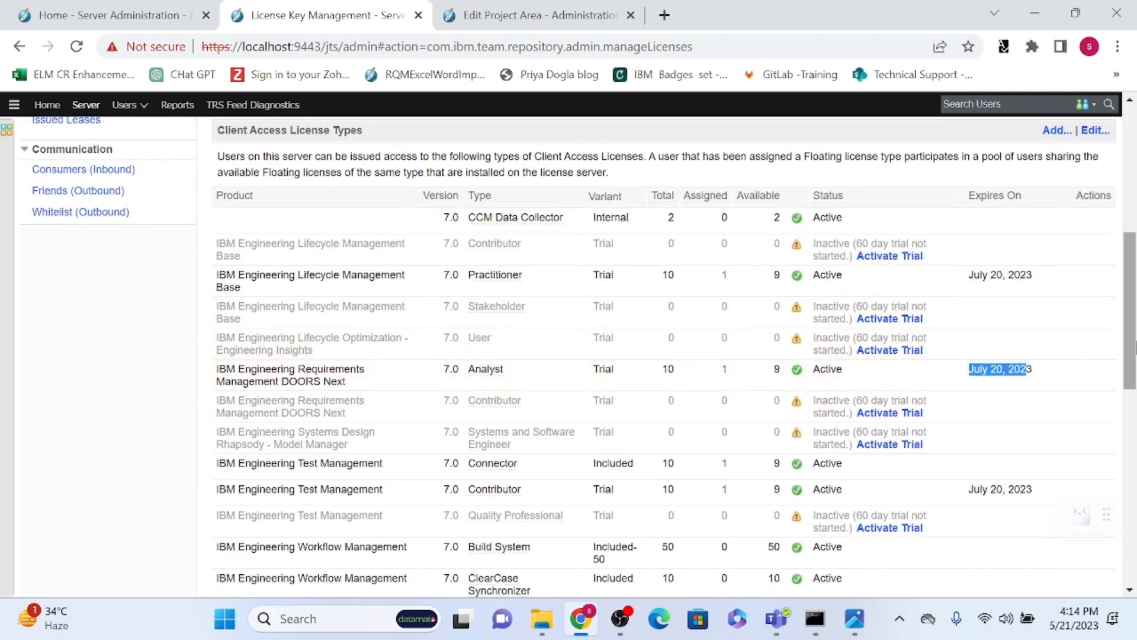
pyautogui.moveTo(1135, 348); pyautogui.dragTo(1135, 290)
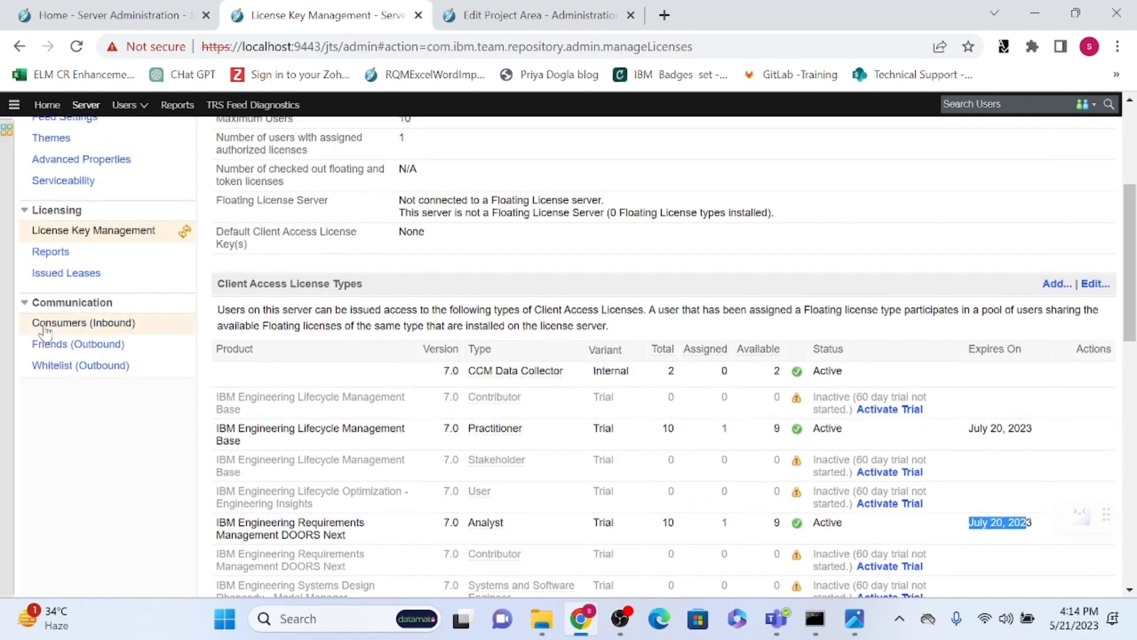
# - View the Floating License Usage report and the Issued Floating License Leases page under Licensing
pyautogui.click(58, 252)
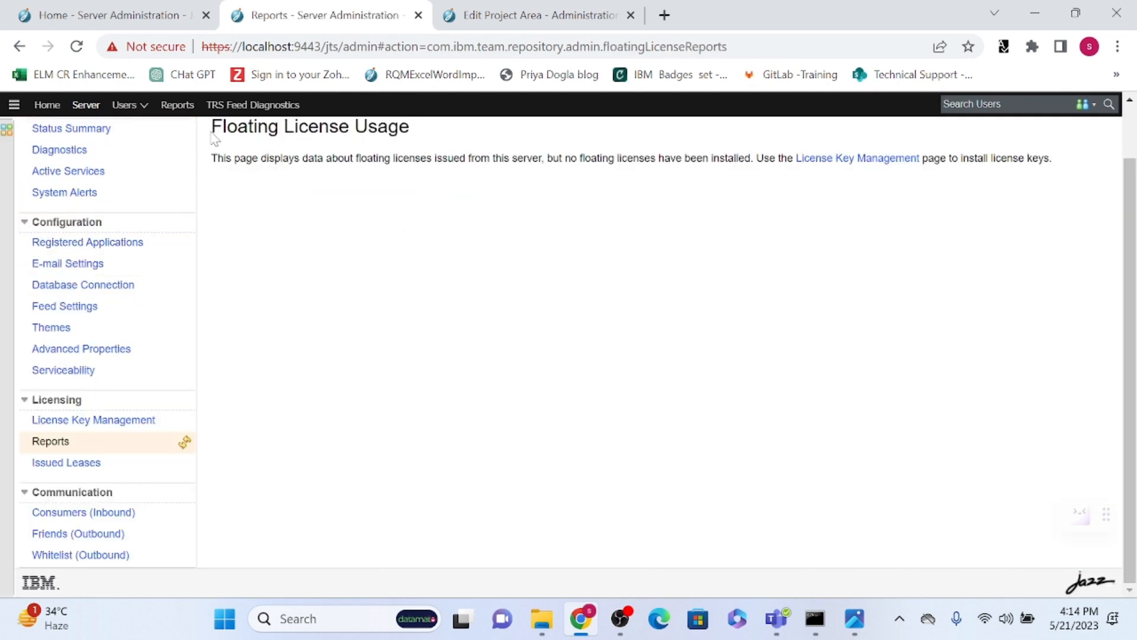
pyautogui.moveTo(212, 135); pyautogui.dragTo(491, 136)
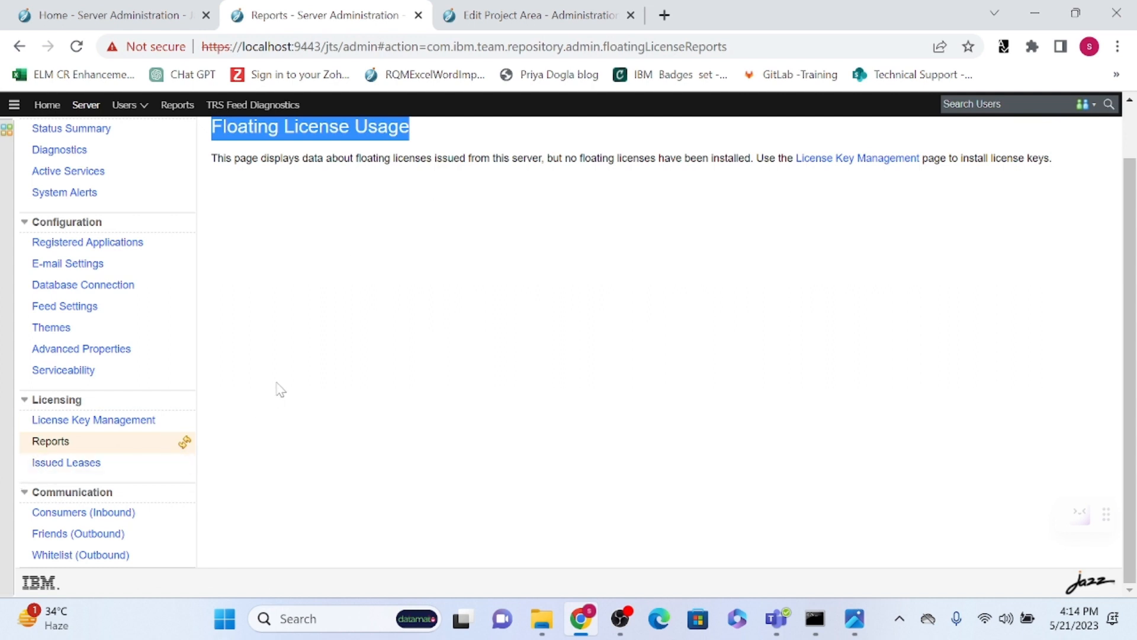
pyautogui.click(68, 456)
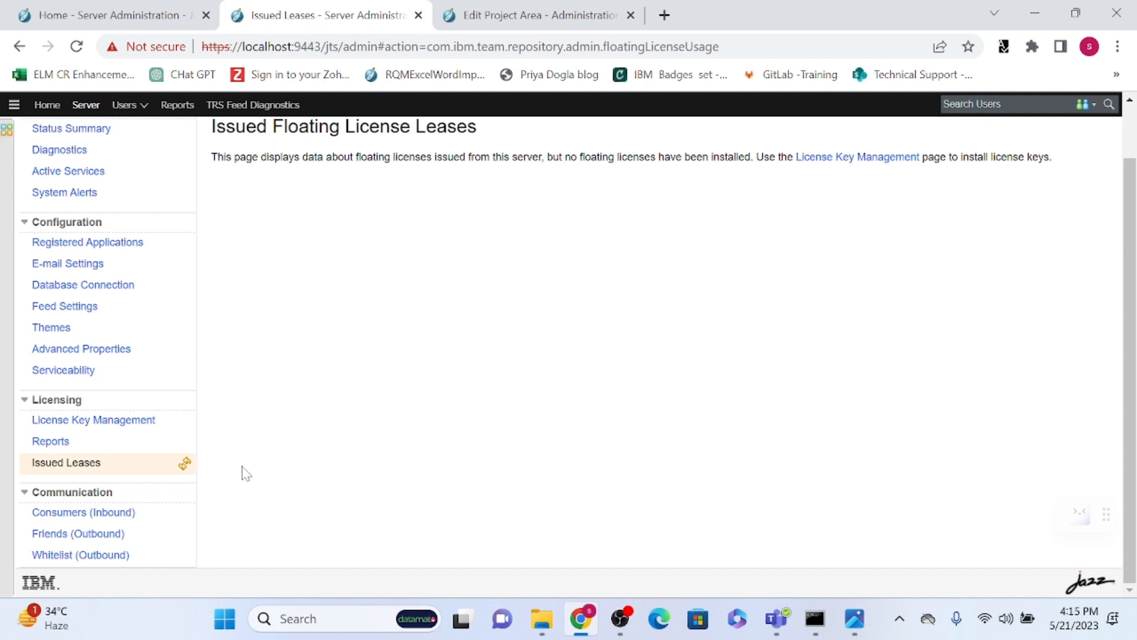
# - View the Communication pages for inbound consumers, outbound friends and the outbound whitelist
pyautogui.click(124, 516)
pyautogui.click(91, 540)
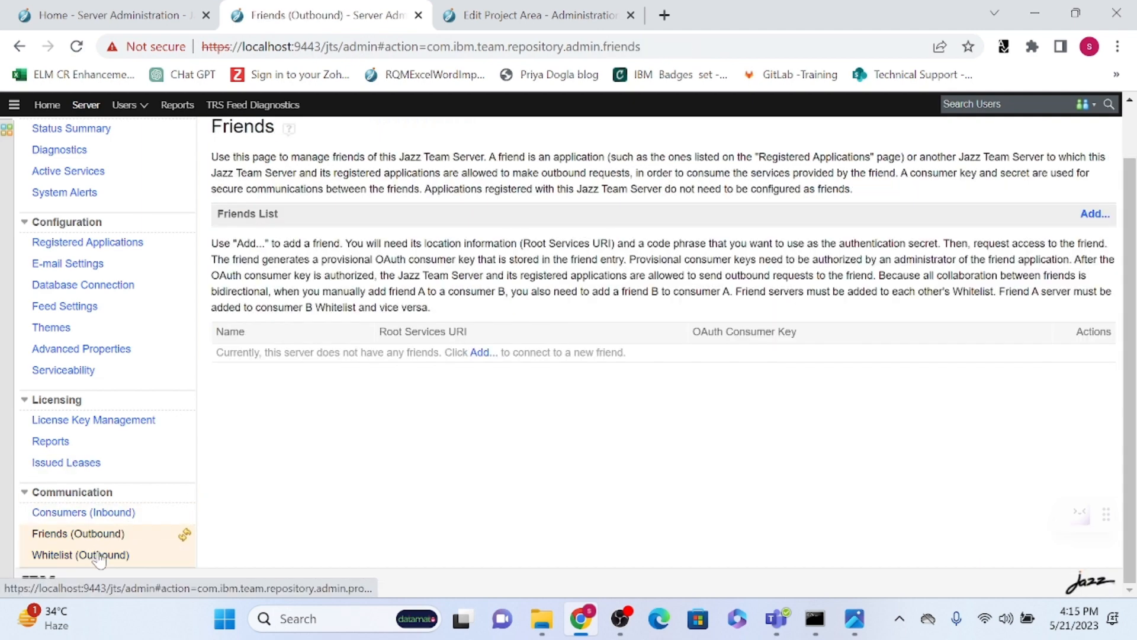
pyautogui.click(89, 554)
# - Return to the inbound consumers page and review the Consumer Name, Consumer Secret and Re-type Consumer Secret fields for registering a consumer
pyautogui.click(100, 513)
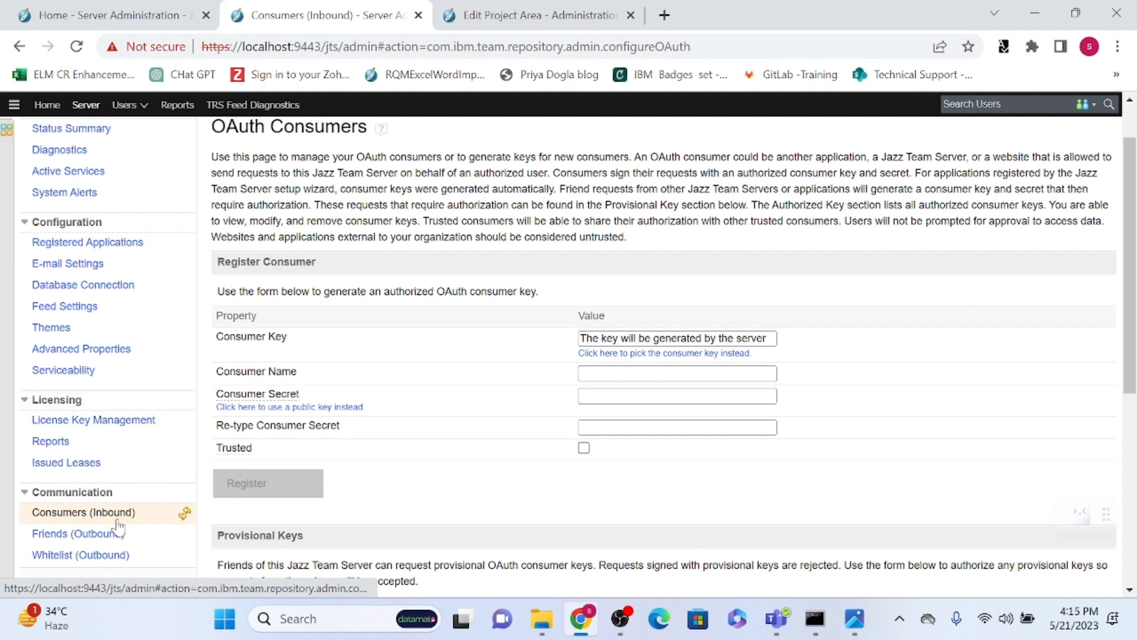
pyautogui.moveTo(223, 372); pyautogui.dragTo(323, 376)
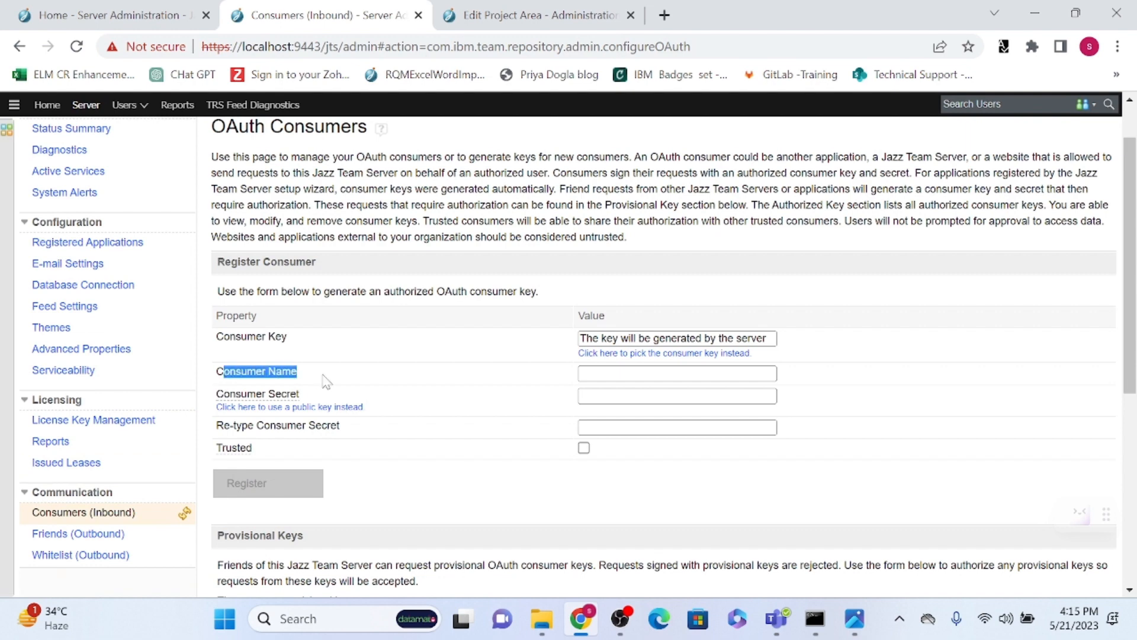
pyautogui.click(323, 385)
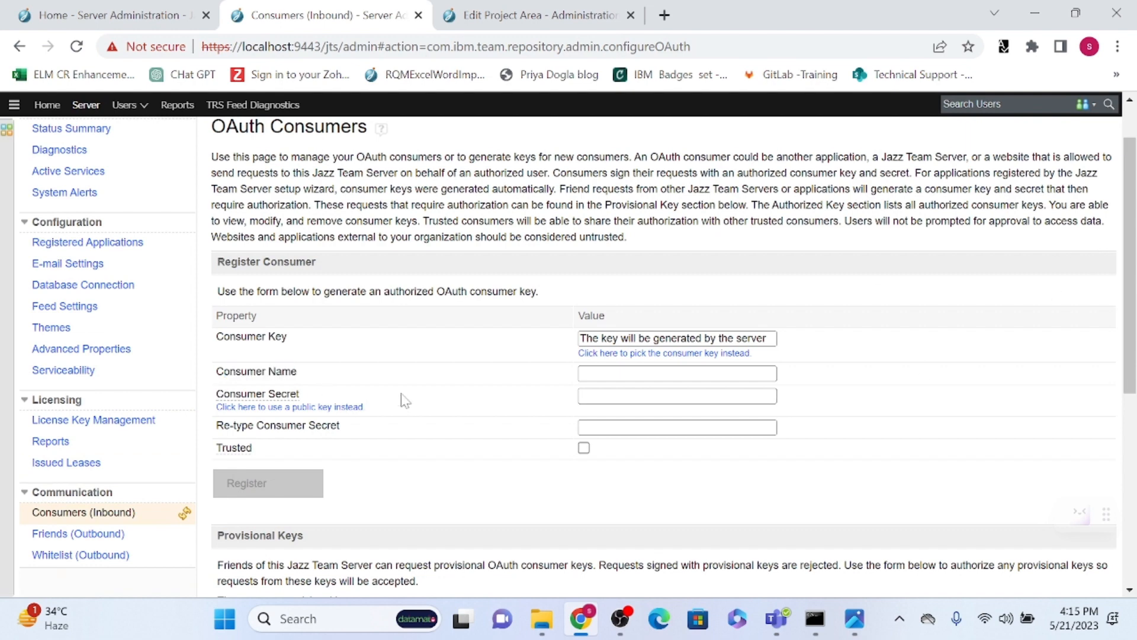
pyautogui.moveTo(214, 424); pyautogui.dragTo(365, 426)
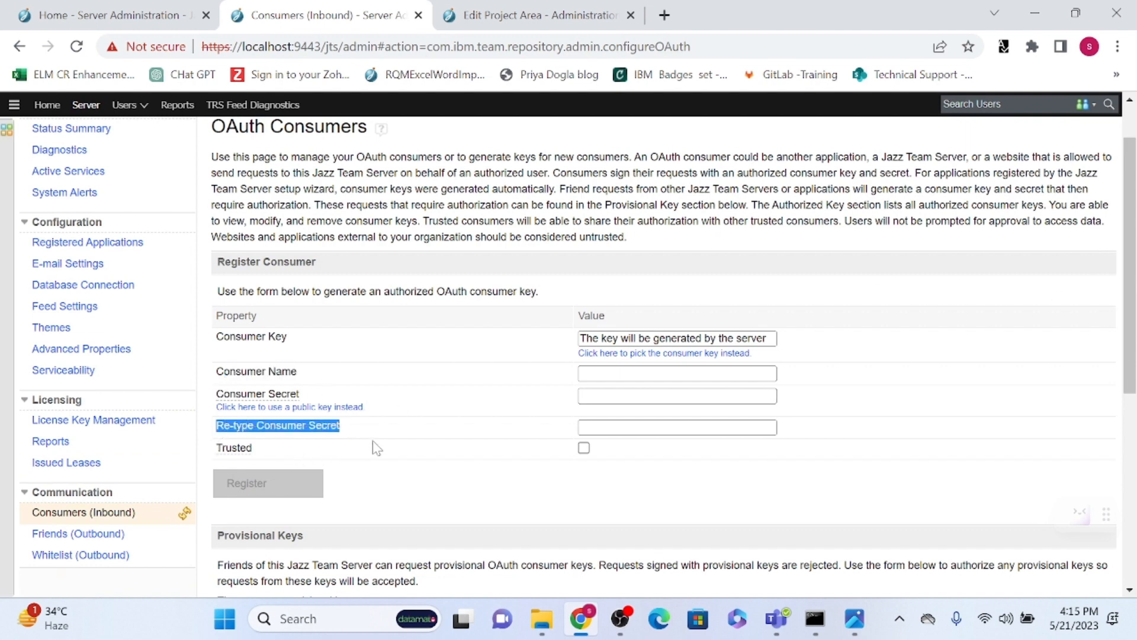
pyautogui.click(373, 442)
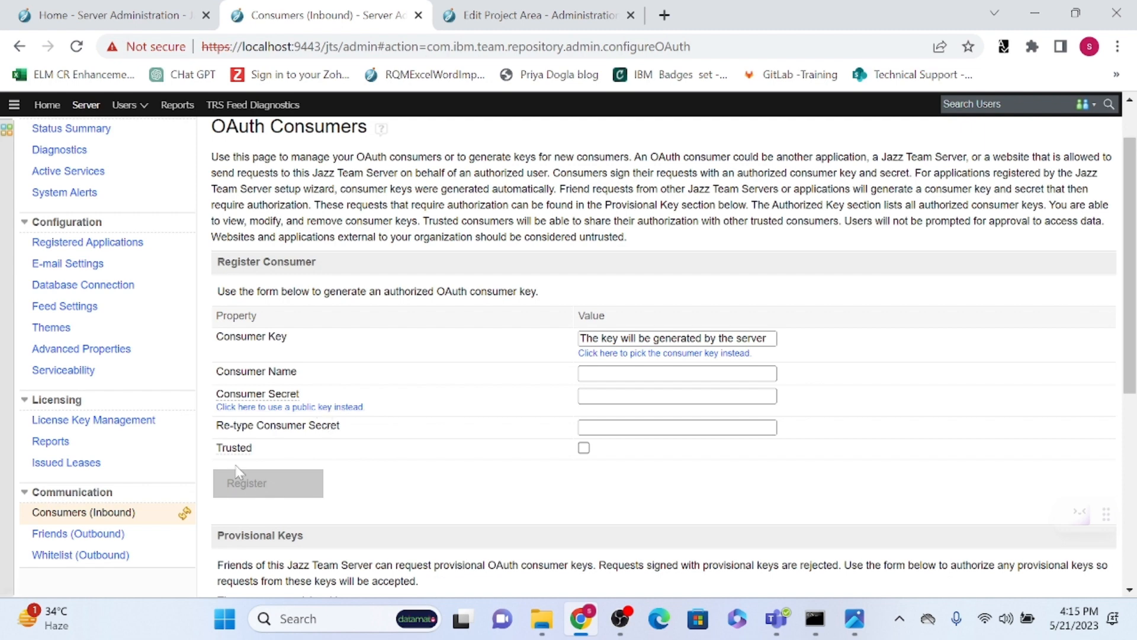
# - Open the Active Users page and review the listed administrator account and the ccm_user, jts_user, qm_user and rm_user accounts
pyautogui.scroll(2, 569, 355)
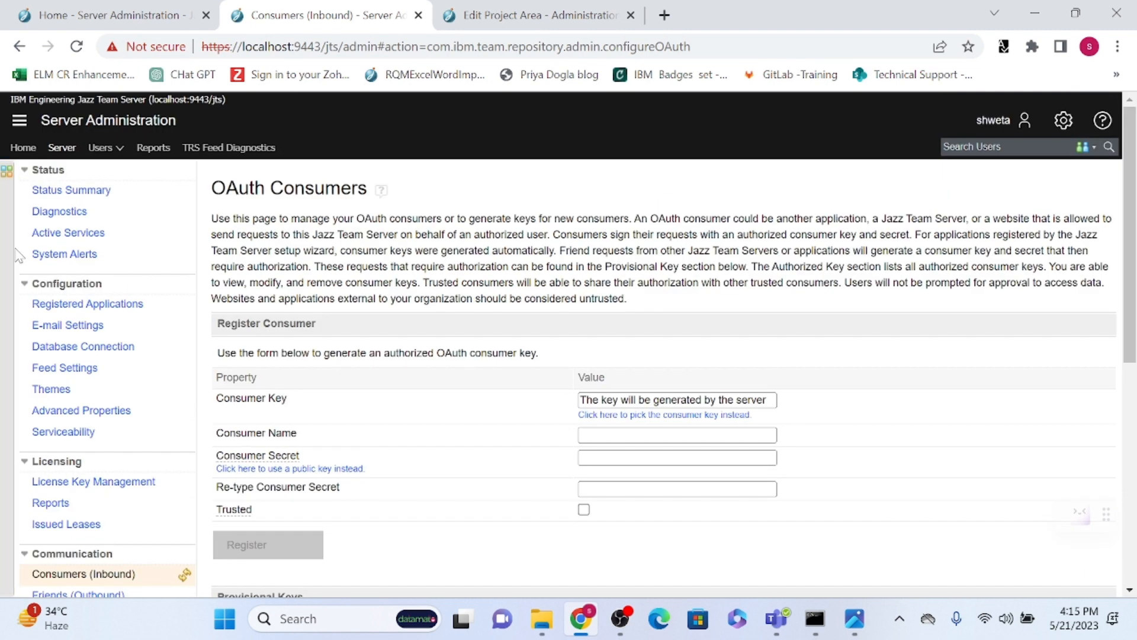
pyautogui.click(104, 148)
pyautogui.click(154, 193)
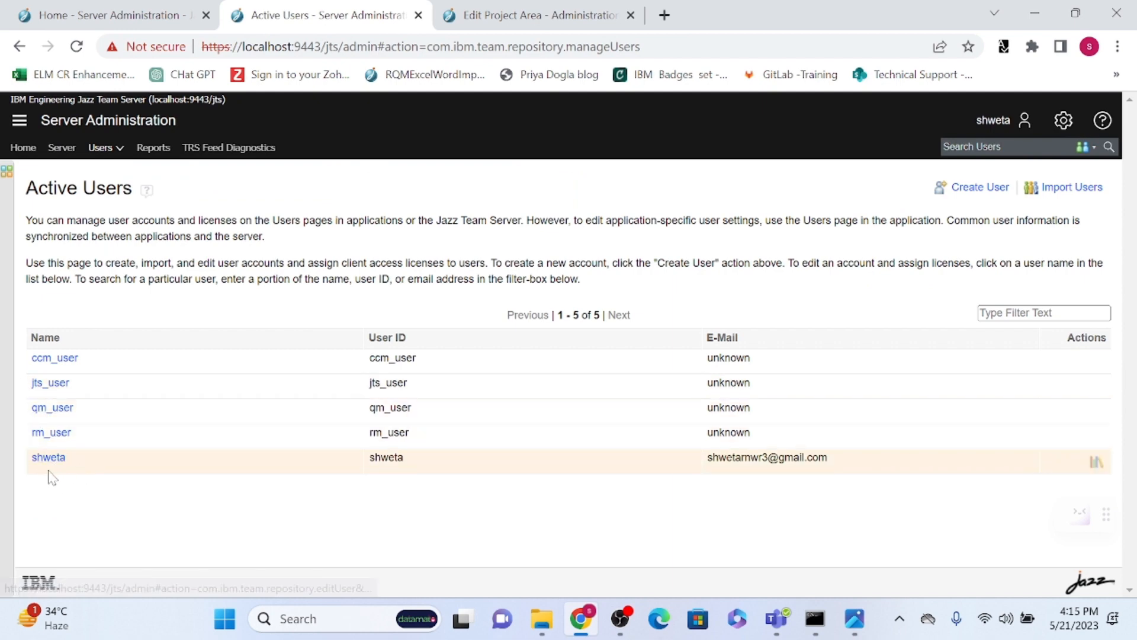
pyautogui.moveTo(70, 461); pyautogui.dragTo(19, 453)
pyautogui.click(87, 396)
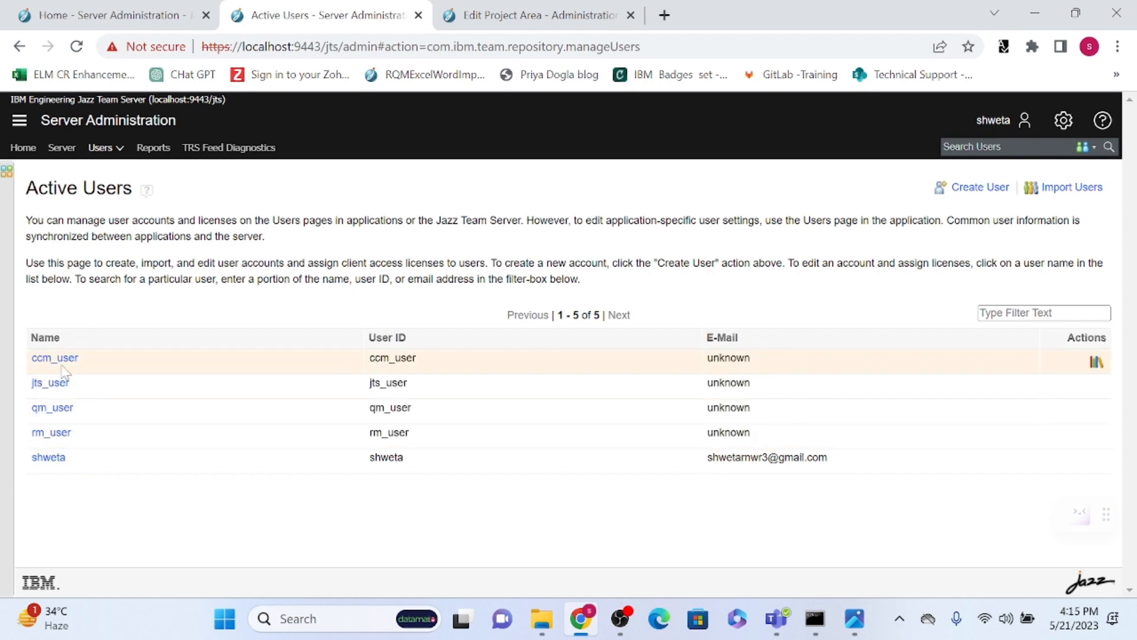
pyautogui.moveTo(97, 437); pyautogui.dragTo(35, 358)
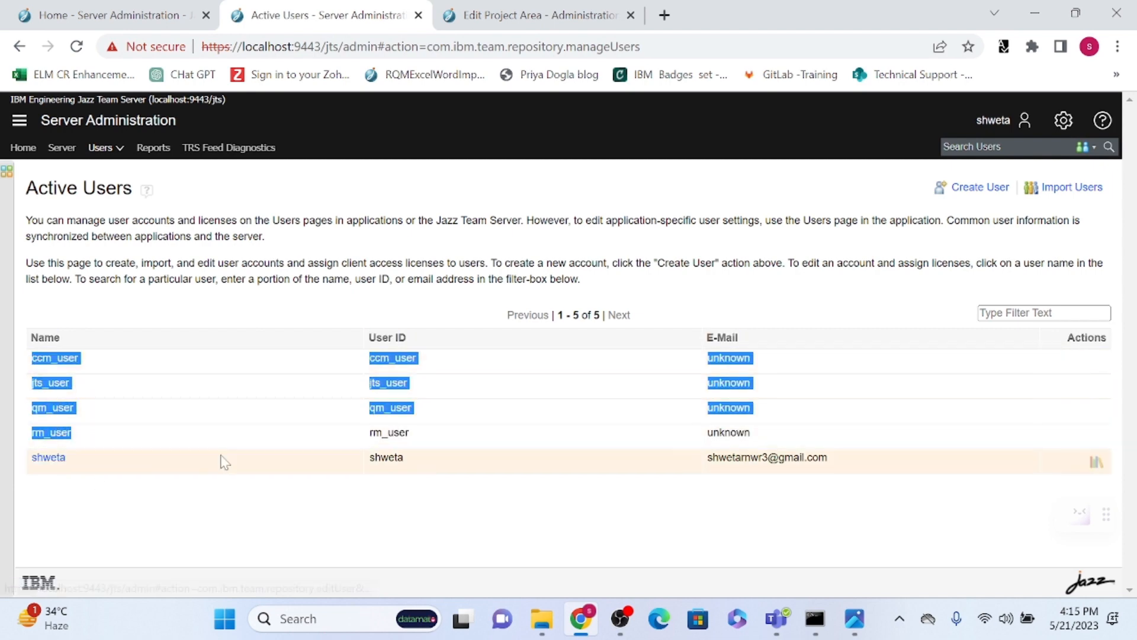
pyautogui.moveTo(419, 442); pyautogui.dragTo(21, 363)
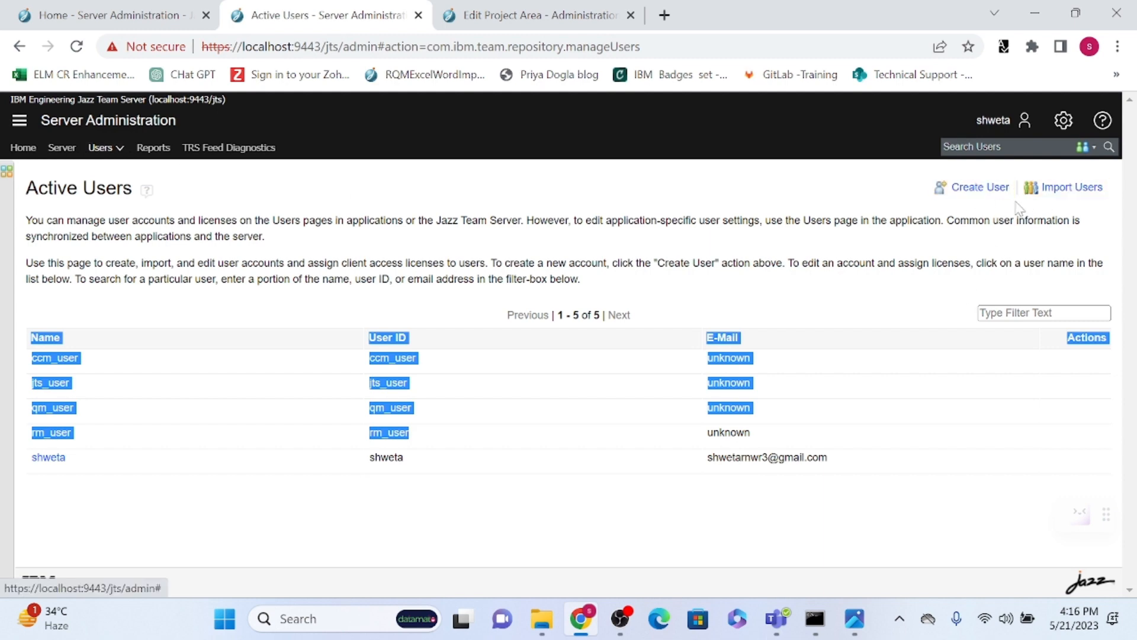
# - Open Import Users, search the directory service with the * wildcard, and view the matching and selected users lists
pyautogui.click(1060, 190)
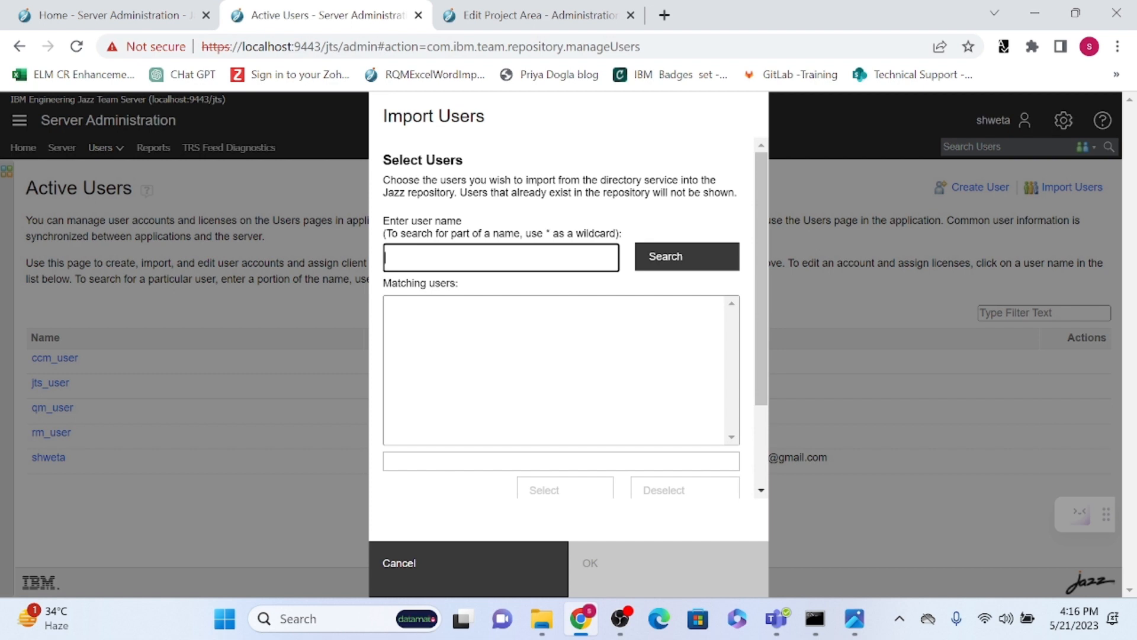
pyautogui.click(652, 256)
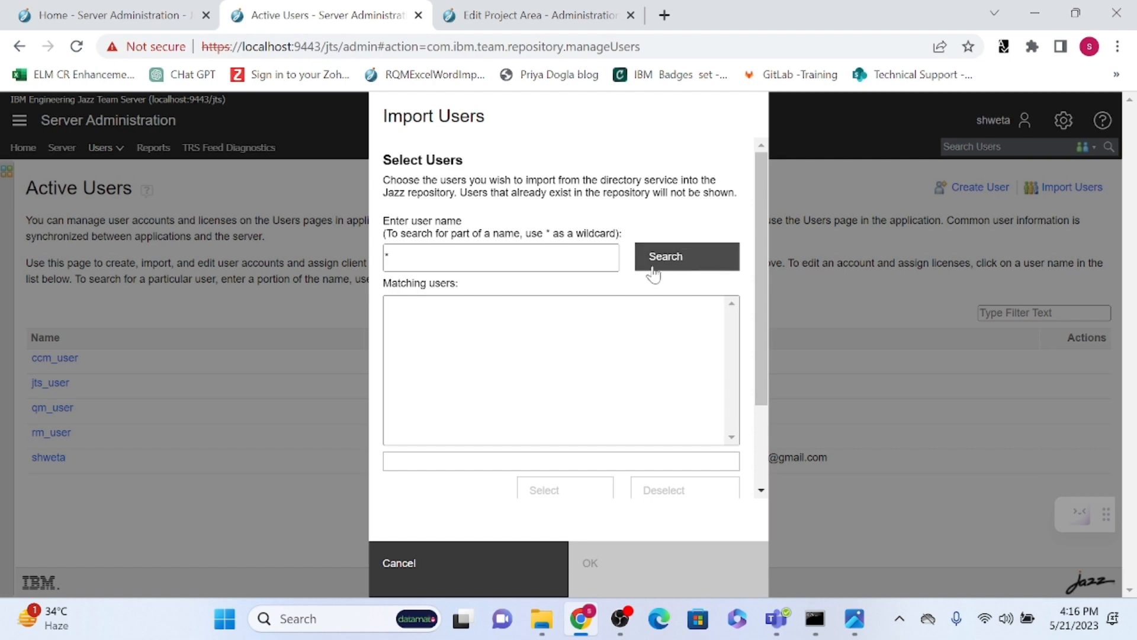
pyautogui.scroll(-2, 763, 255)
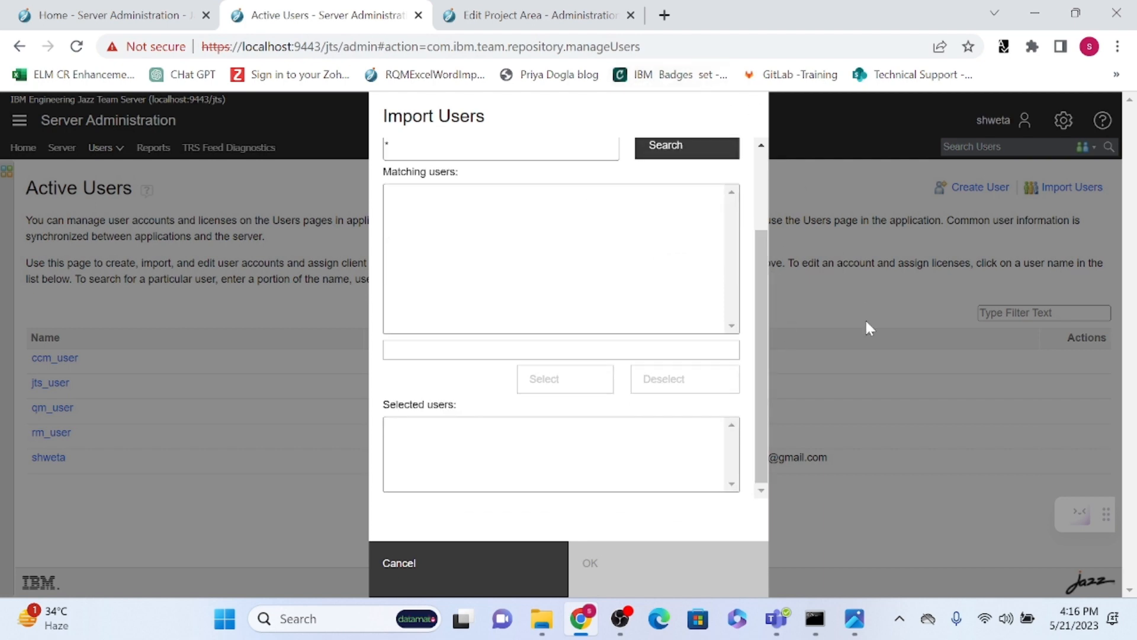
# - Close the Import Users dialog and open the Create User form to view its User Name field
pyautogui.click(500, 570)
pyautogui.moveTo(432, 436); pyautogui.dragTo(374, 320)
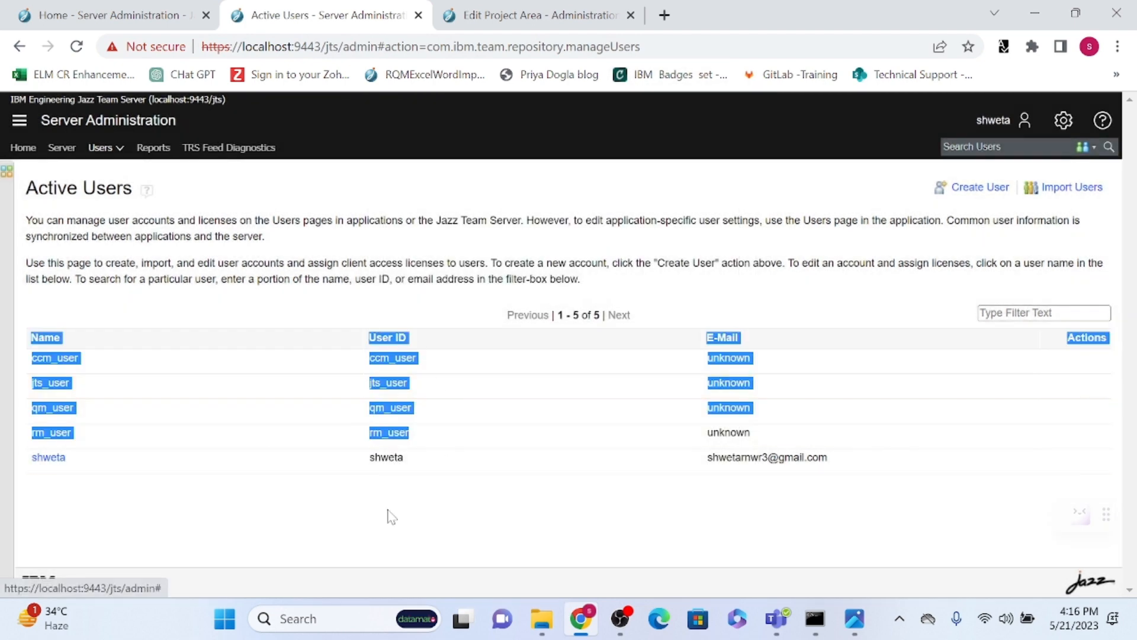
pyautogui.click(950, 200)
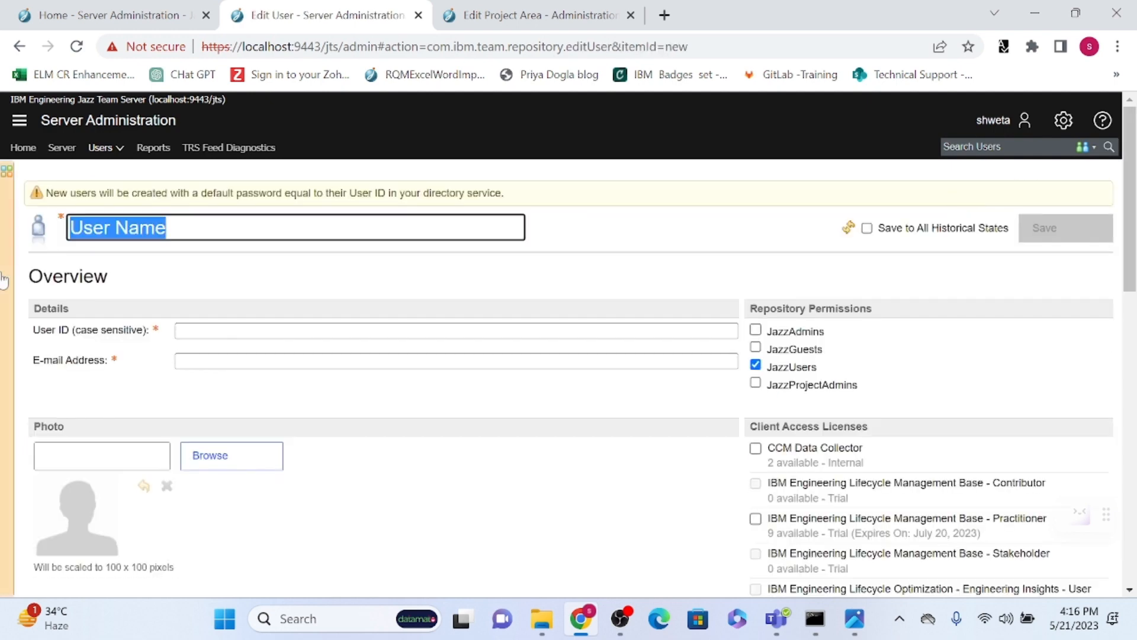
pyautogui.click(129, 228)
pyautogui.tripleClick(129, 227)
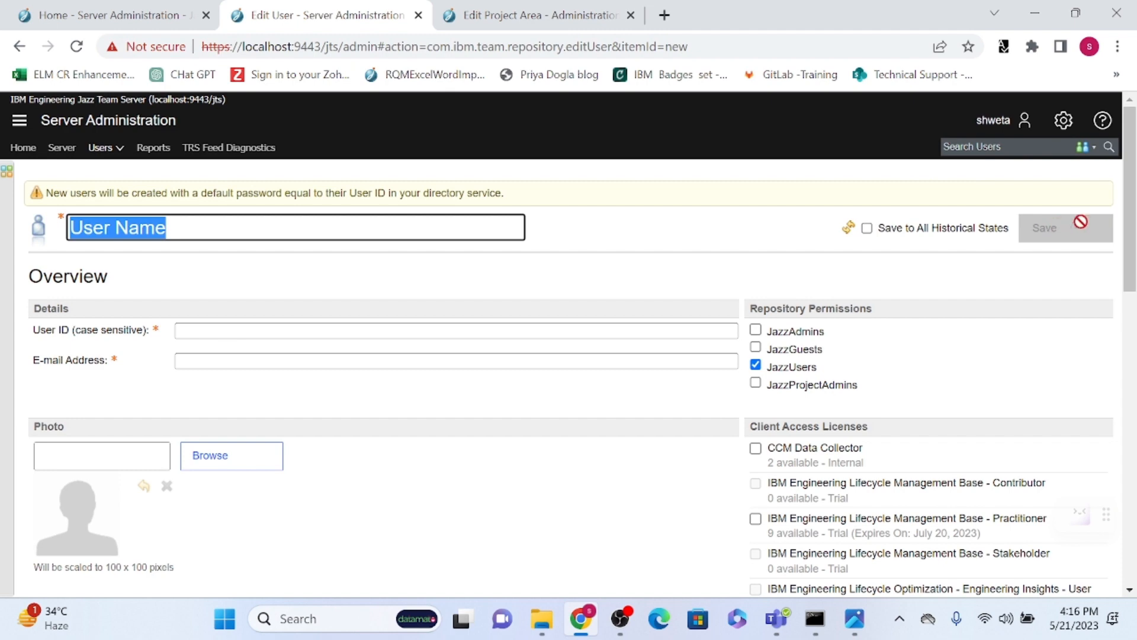
# - Fill in the new user's User ID and e-mail address in the Details section
pyautogui.scroll(-2, 1130, 178)
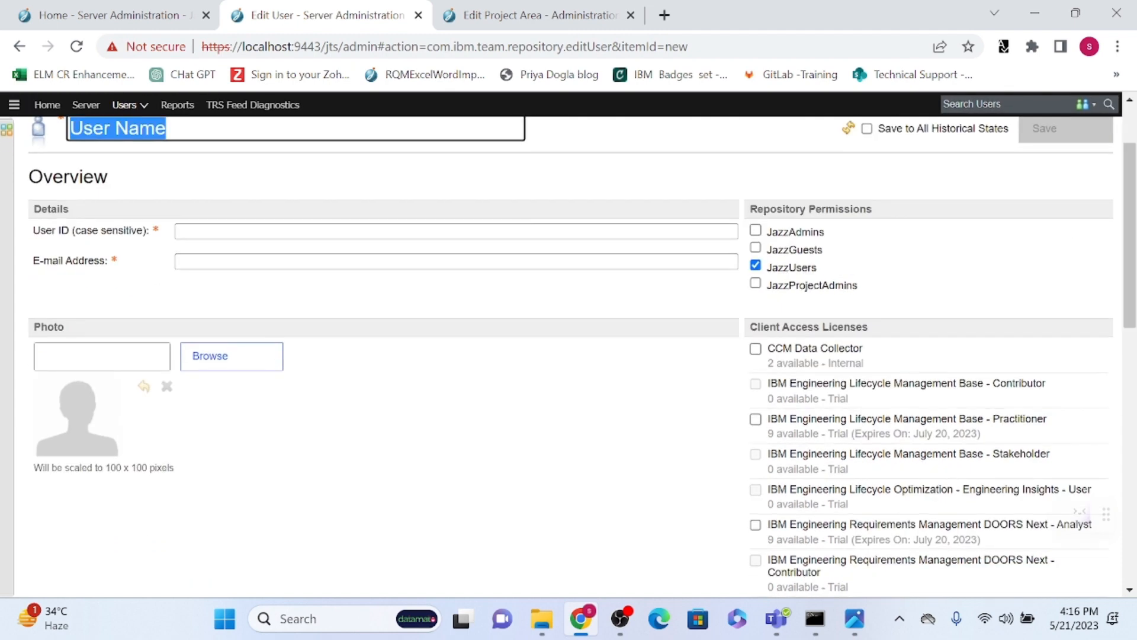
pyautogui.moveTo(34, 230); pyautogui.dragTo(170, 231)
pyautogui.click(237, 232)
pyautogui.click(273, 265)
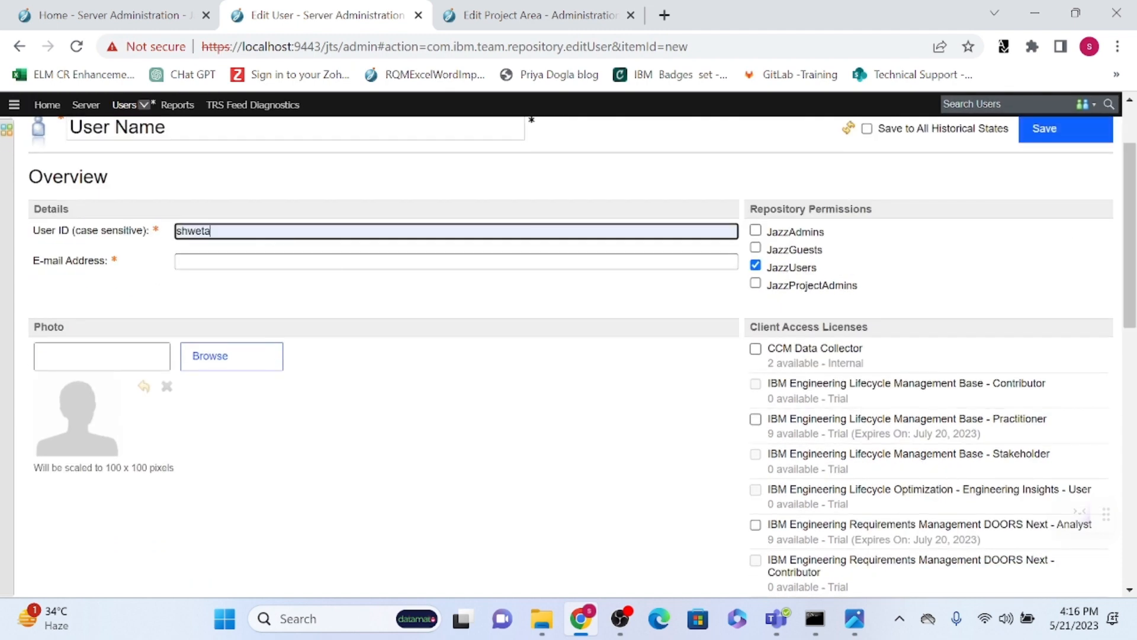
pyautogui.press('Tab')
pyautogui.click(278, 298)
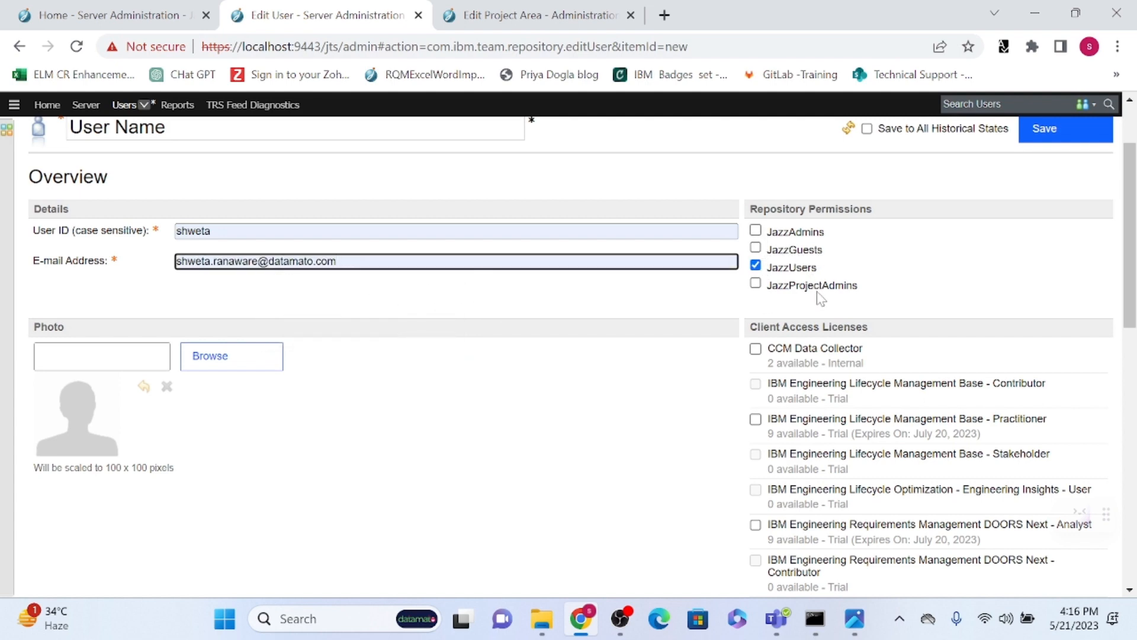
# - Grant the new user the JazzAdmins repository permission and read its description
pyautogui.click(756, 231)
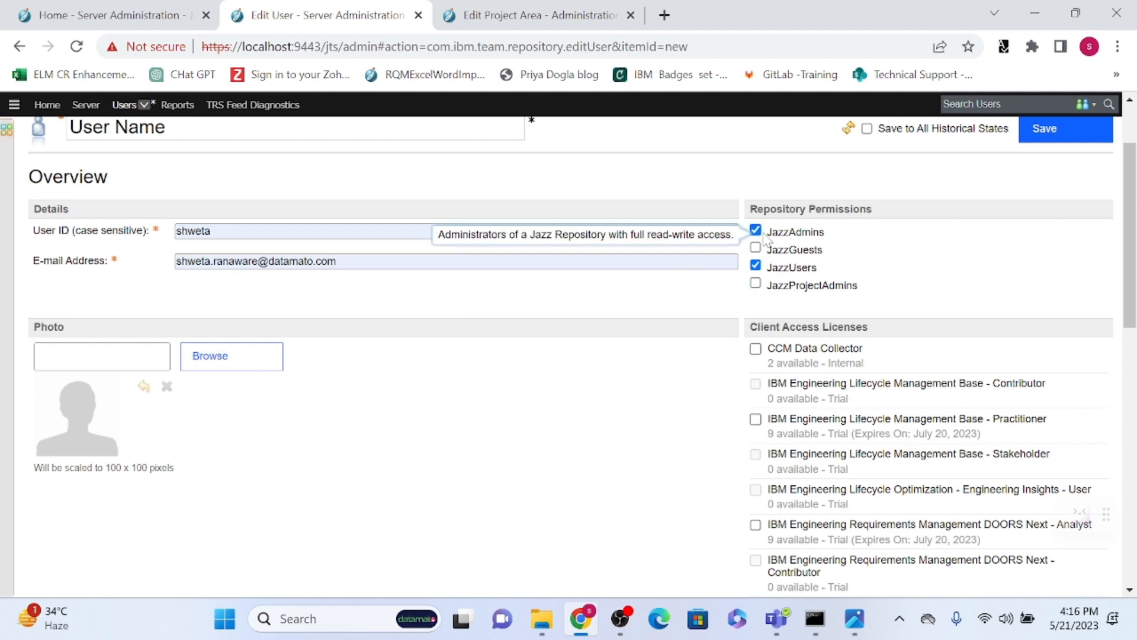
pyautogui.moveTo(827, 232); pyautogui.dragTo(761, 235)
pyautogui.click(862, 241)
pyautogui.click(853, 235)
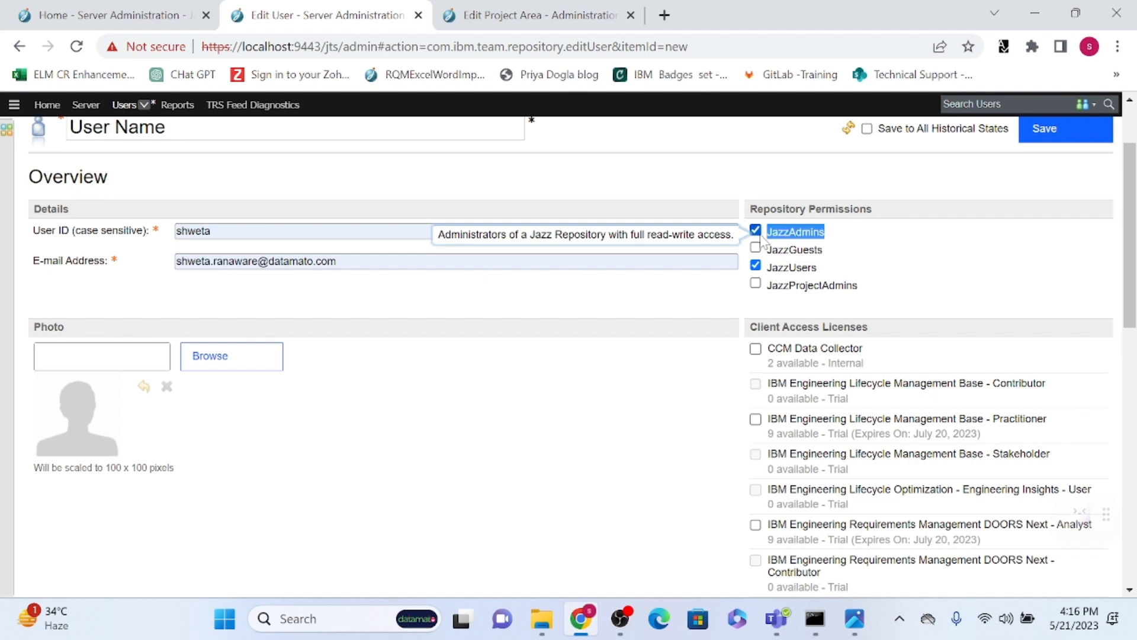
pyautogui.click(832, 240)
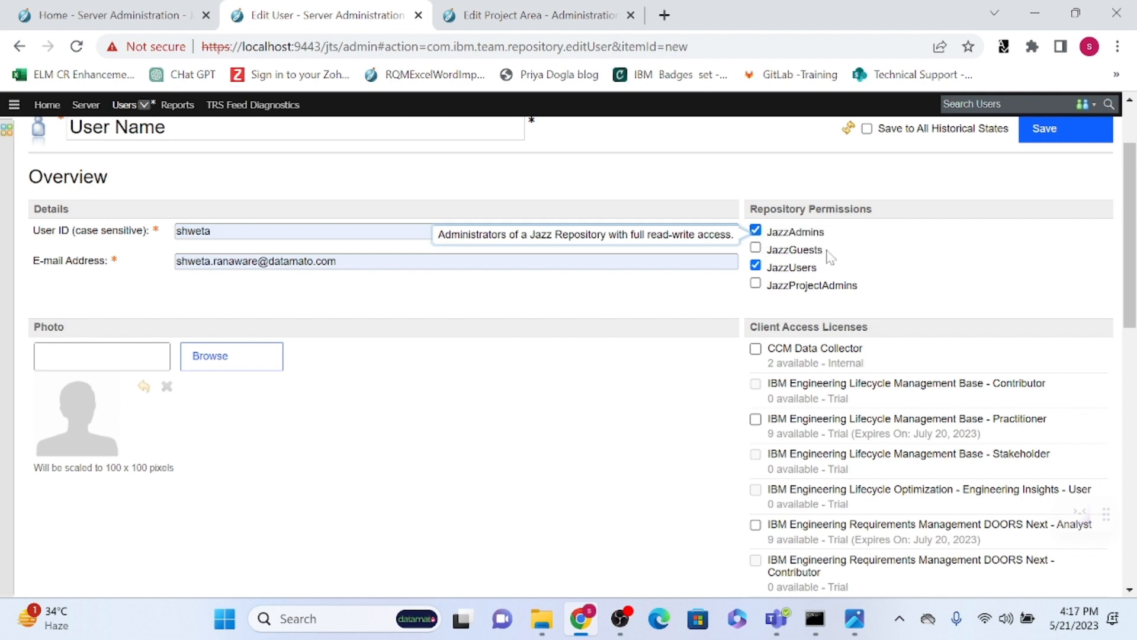
# - Review the JazzGuests and JazzUsers permission descriptions and grant the new user the JazzProjectAdmins permission
pyautogui.moveTo(828, 252); pyautogui.dragTo(764, 250)
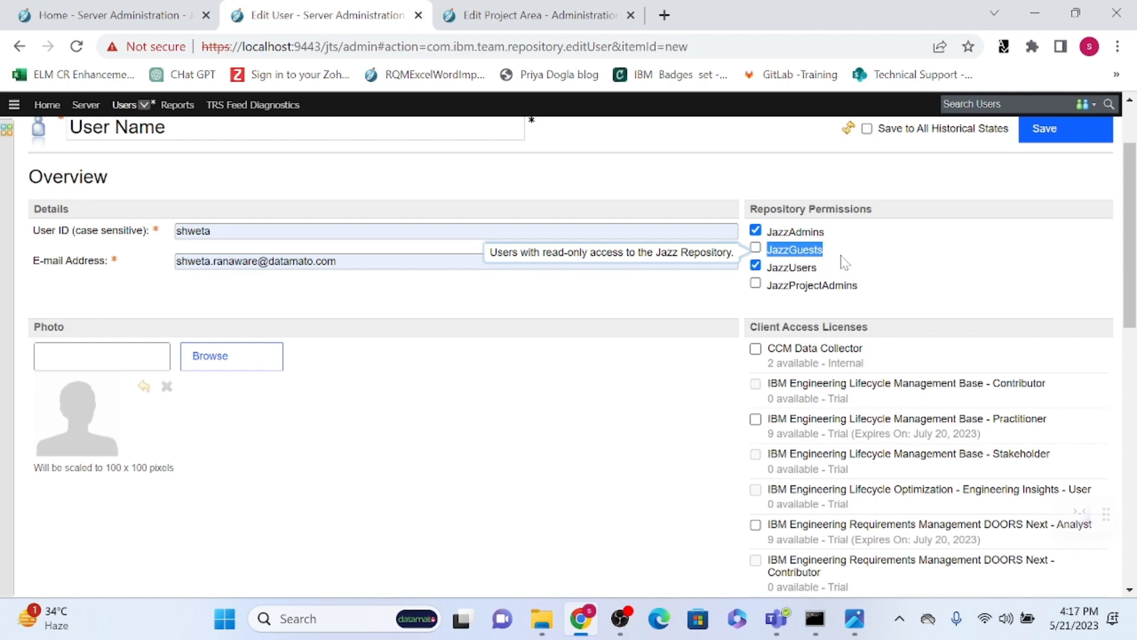
pyautogui.click(788, 273)
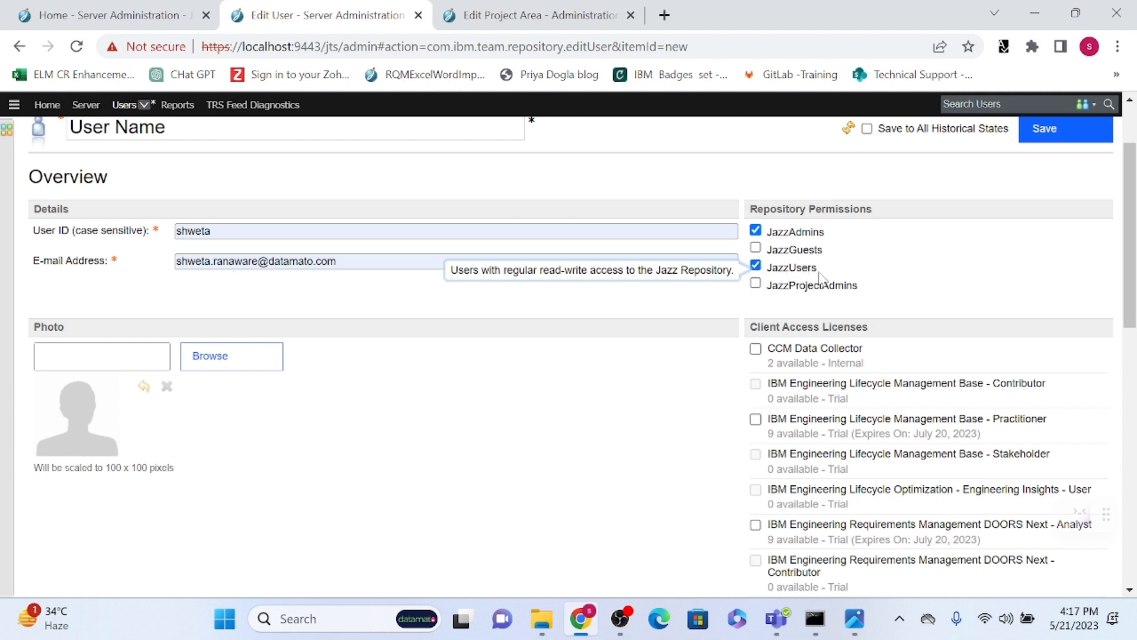
pyautogui.moveTo(820, 273); pyautogui.dragTo(761, 272)
pyautogui.moveTo(862, 292); pyautogui.dragTo(769, 292)
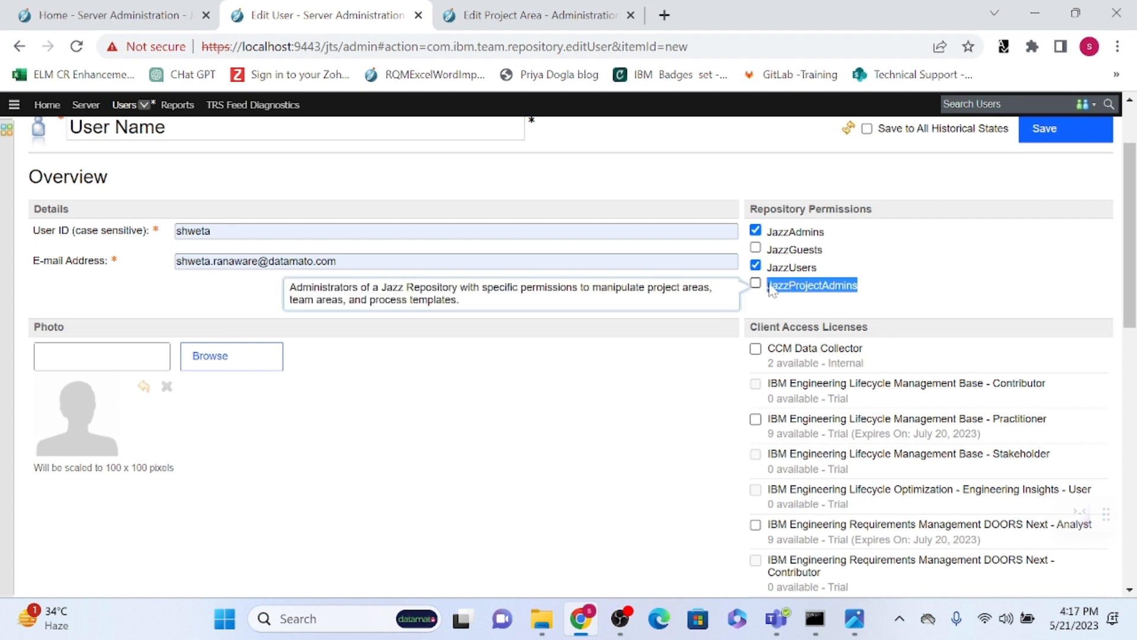
pyautogui.click(756, 283)
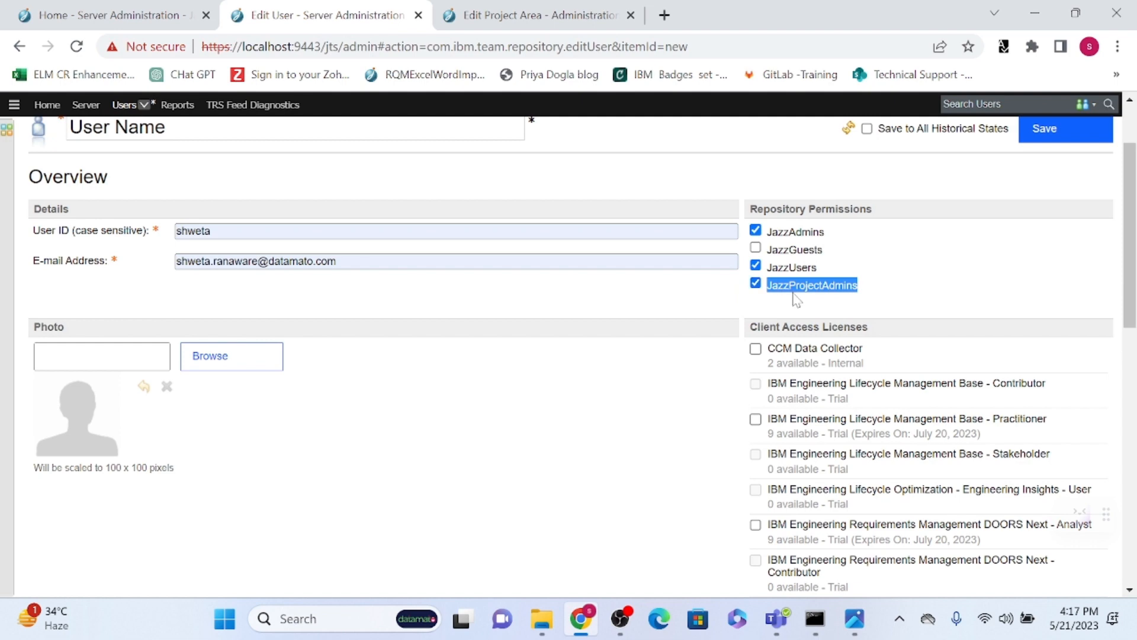
# - Examine the Client Access Licenses list for the new user, including the available counts and trial expiry dates
pyautogui.moveTo(1131, 296); pyautogui.dragTo(1132, 330)
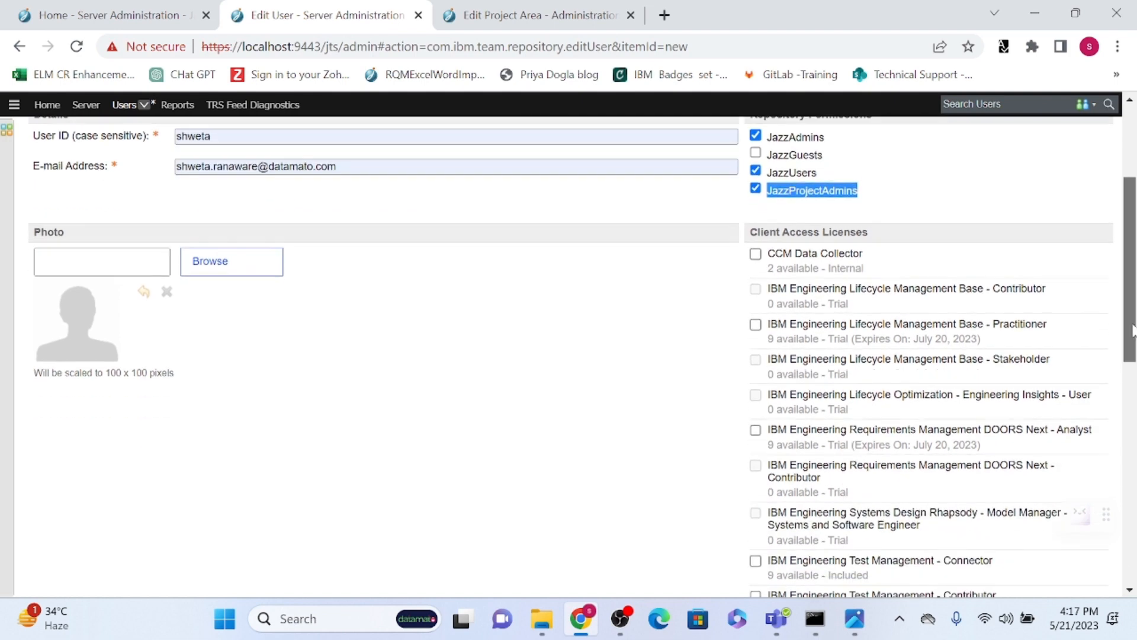
pyautogui.moveTo(749, 232); pyautogui.dragTo(901, 237)
pyautogui.scroll(-1, 1132, 320)
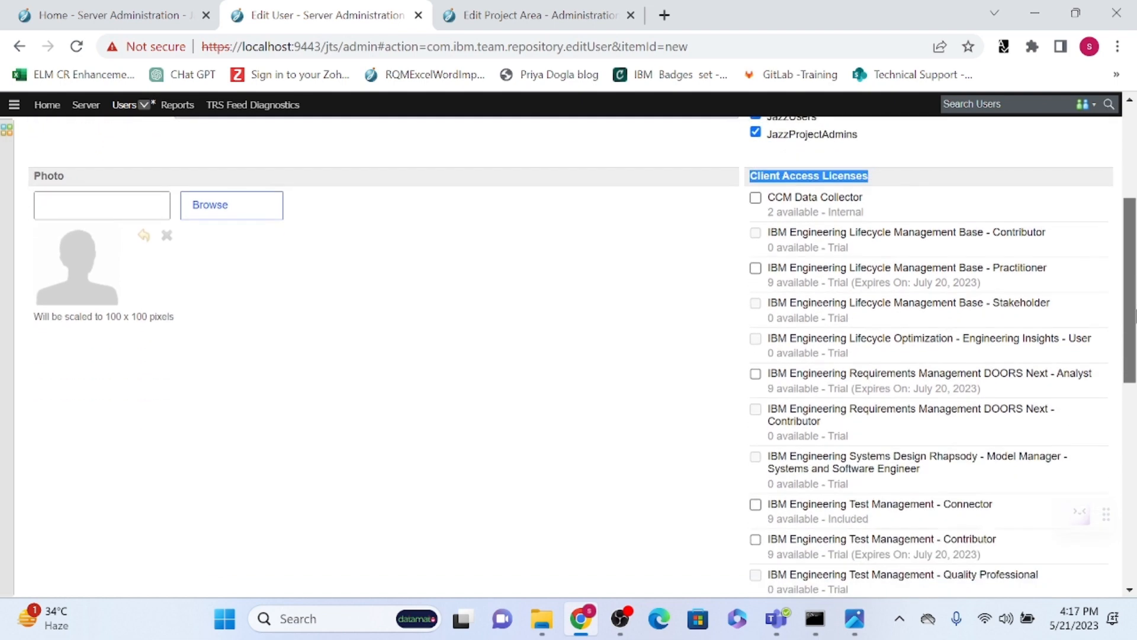
pyautogui.scroll(-1, 1132, 320)
pyautogui.scroll(3, 1133, 320)
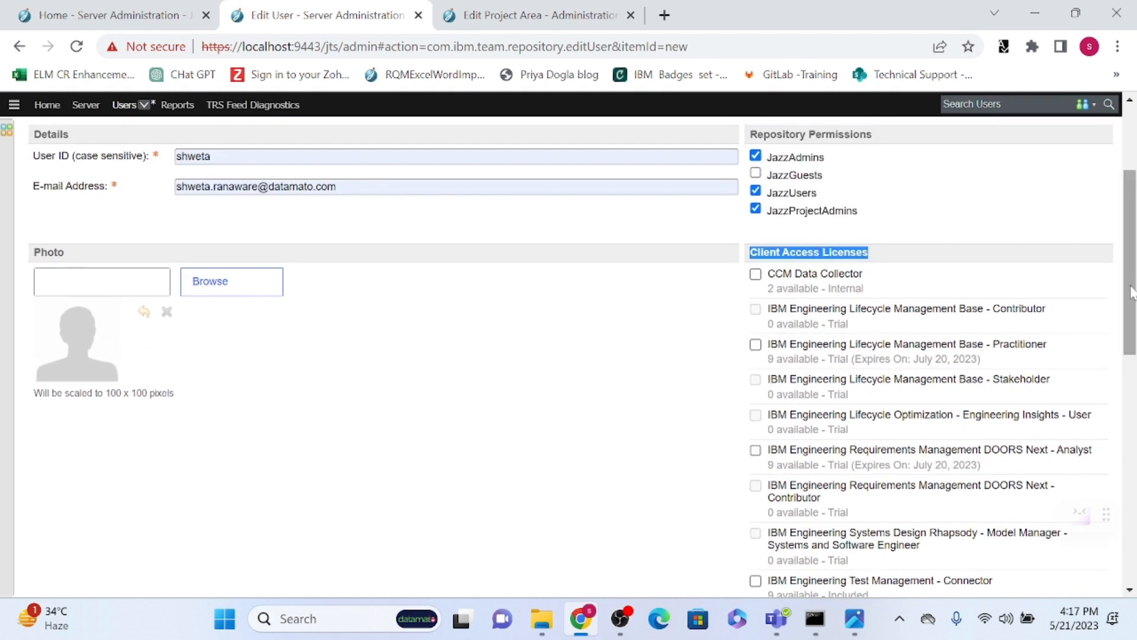
pyautogui.scroll(-3, 1131, 290)
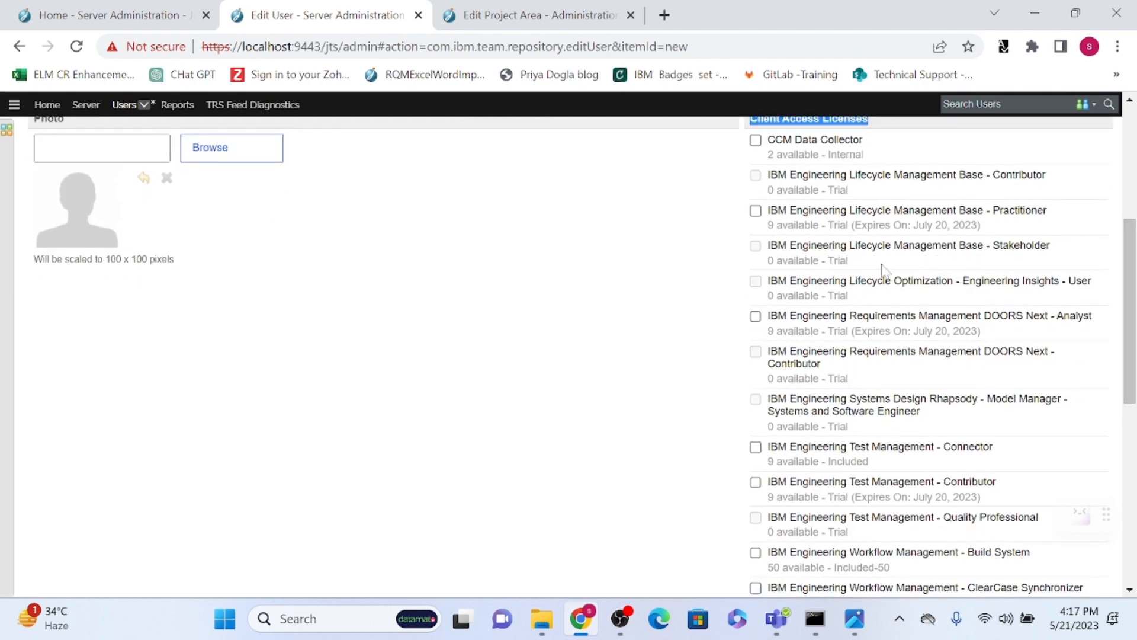
pyautogui.scroll(1, 1132, 266)
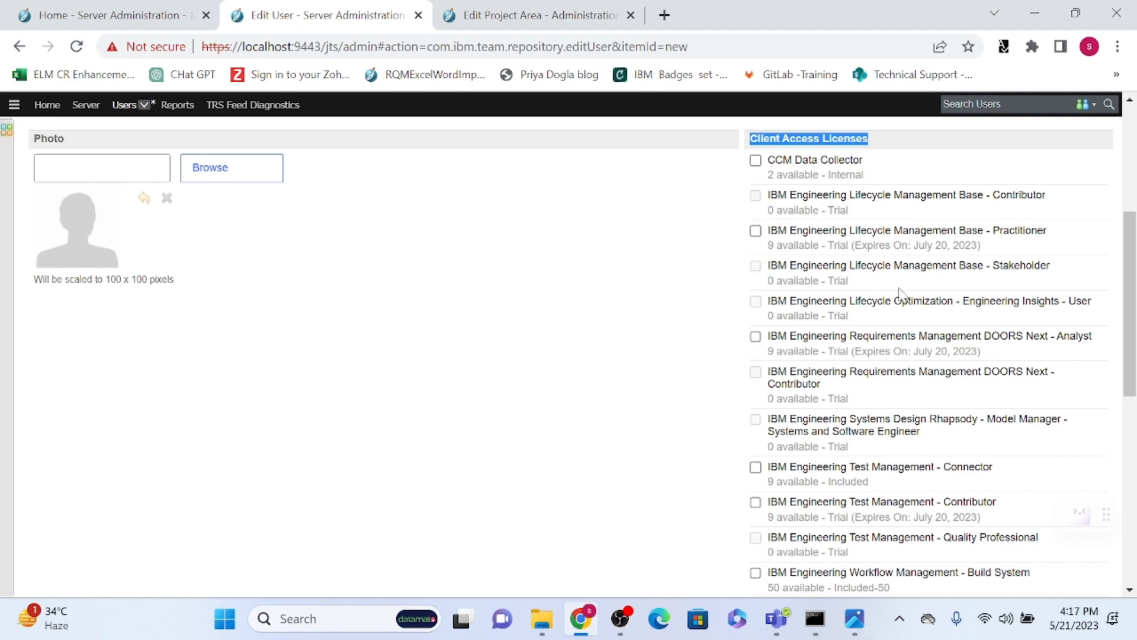
pyautogui.scroll(-1, 1120, 322)
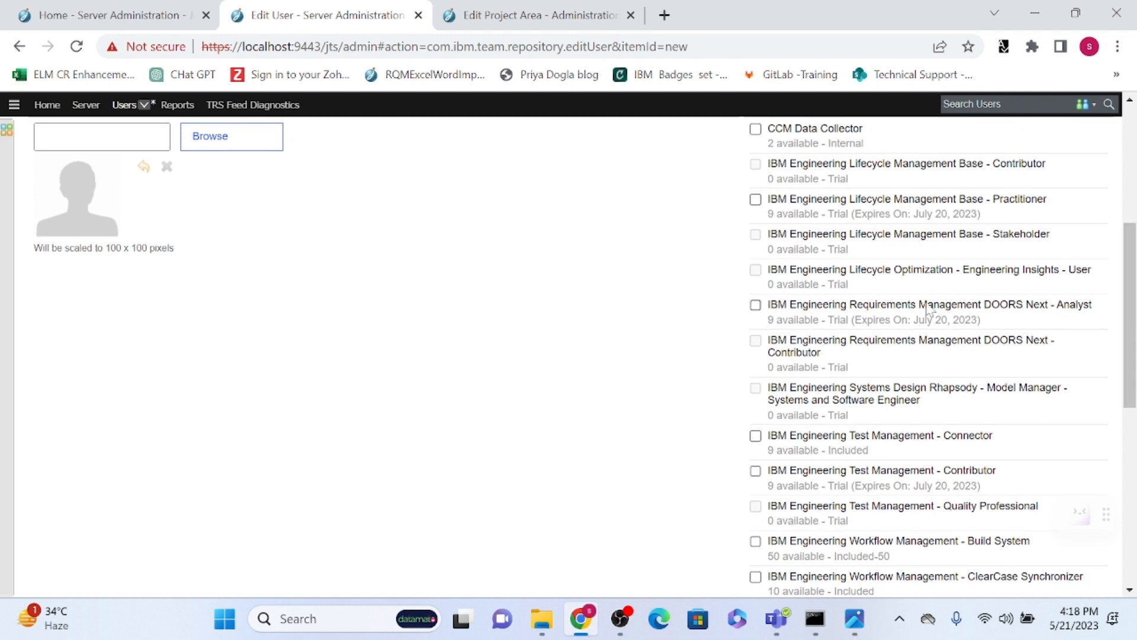
# - Assign the Engineering Requirements Management DOORS Next - Analyst license to the new user and review the remaining Test and Workflow Management licenses
pyautogui.moveTo(985, 304); pyautogui.dragTo(1092, 306)
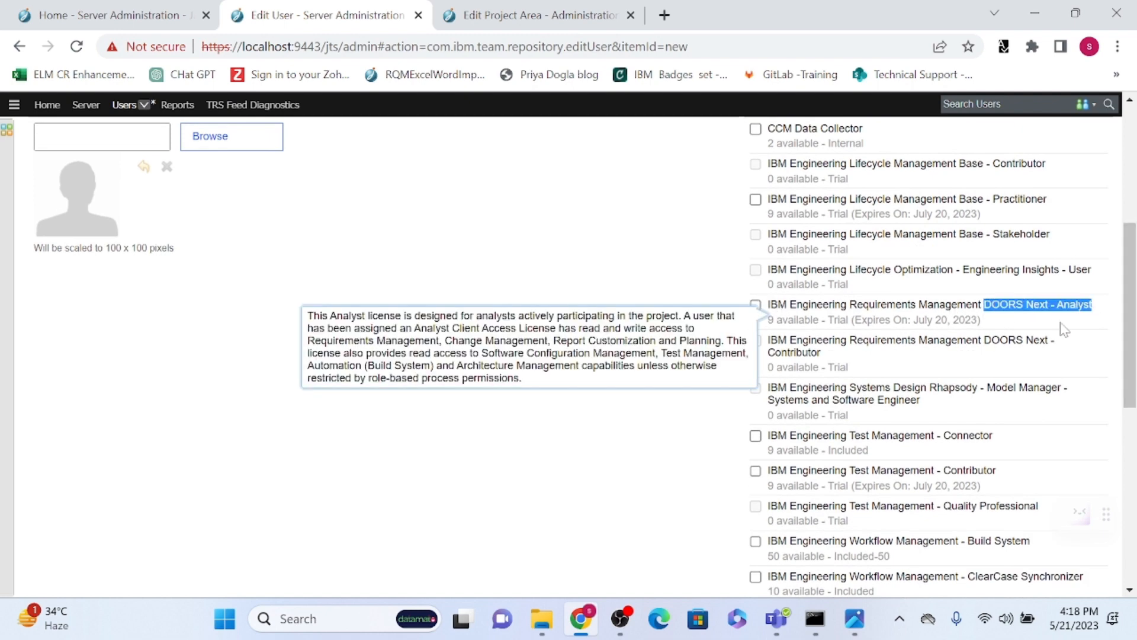
pyautogui.click(756, 305)
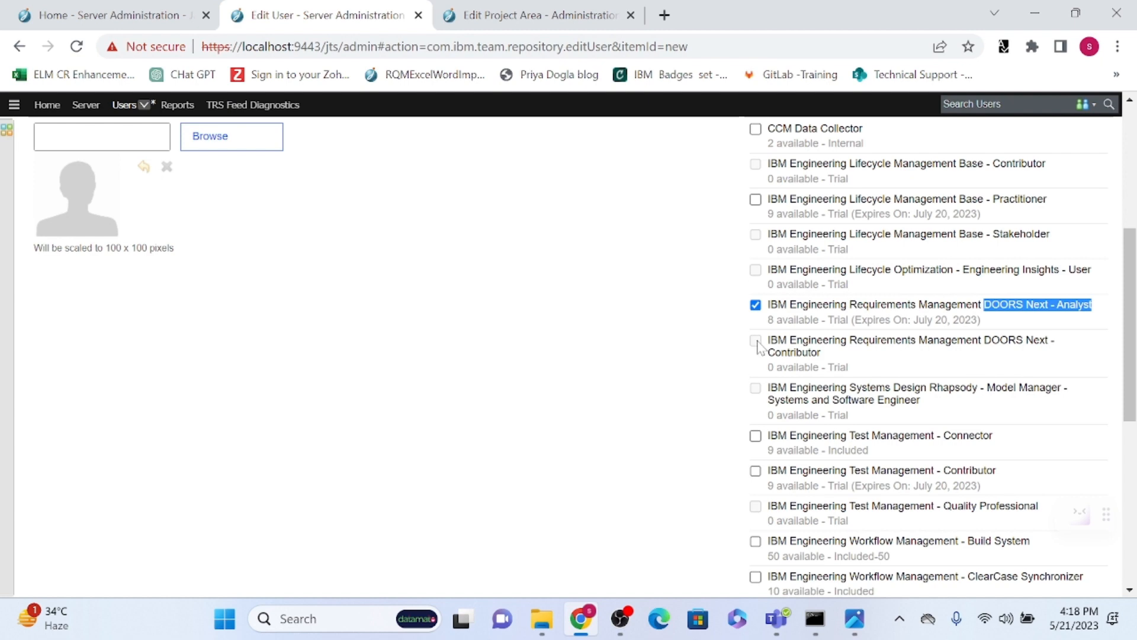
pyautogui.scroll(-3, 806, 344)
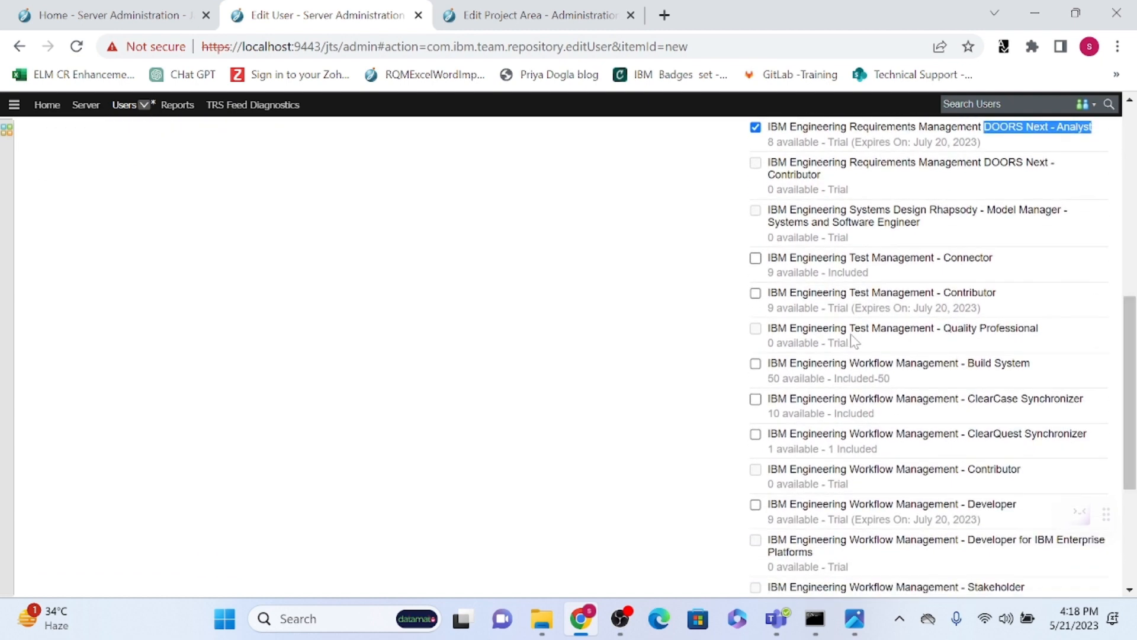
pyautogui.moveTo(852, 341)
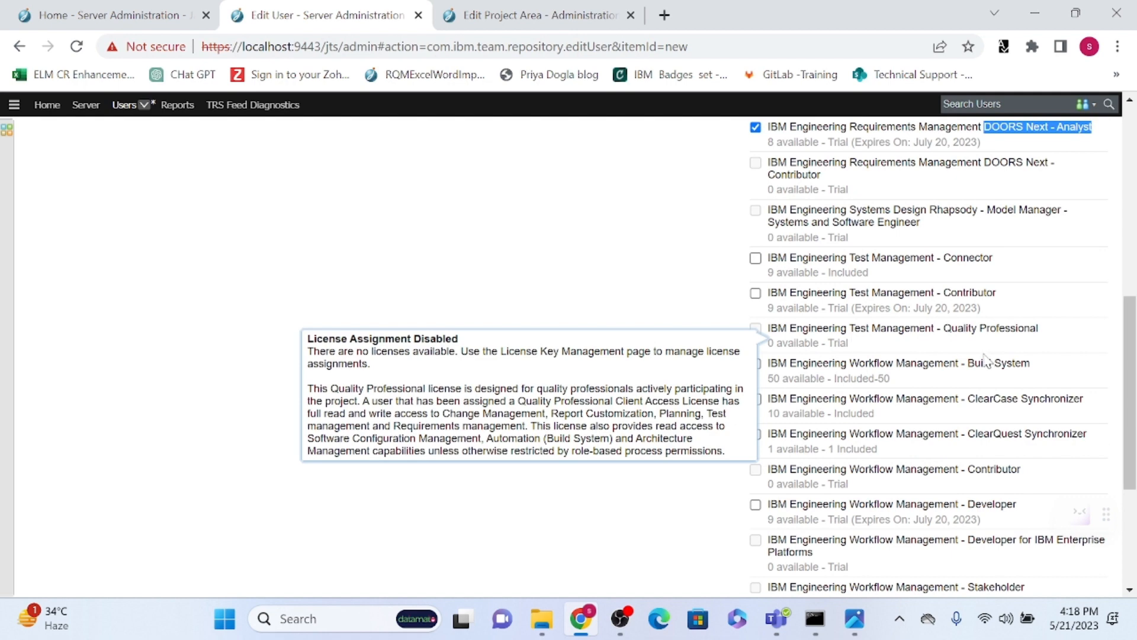
pyautogui.scroll(-2, 883, 444)
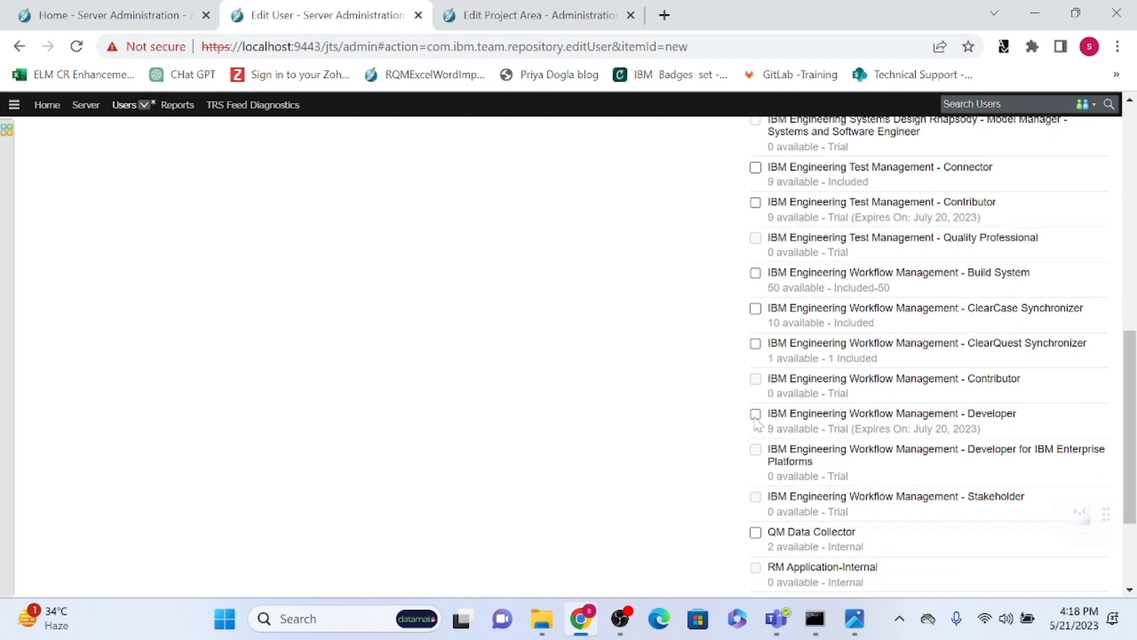
# - Leave the new user form without saving and open the Data Collection Jobs page under Reports
pyautogui.moveTo(1129, 439); pyautogui.dragTo(1130, 223)
pyautogui.click(745, 363)
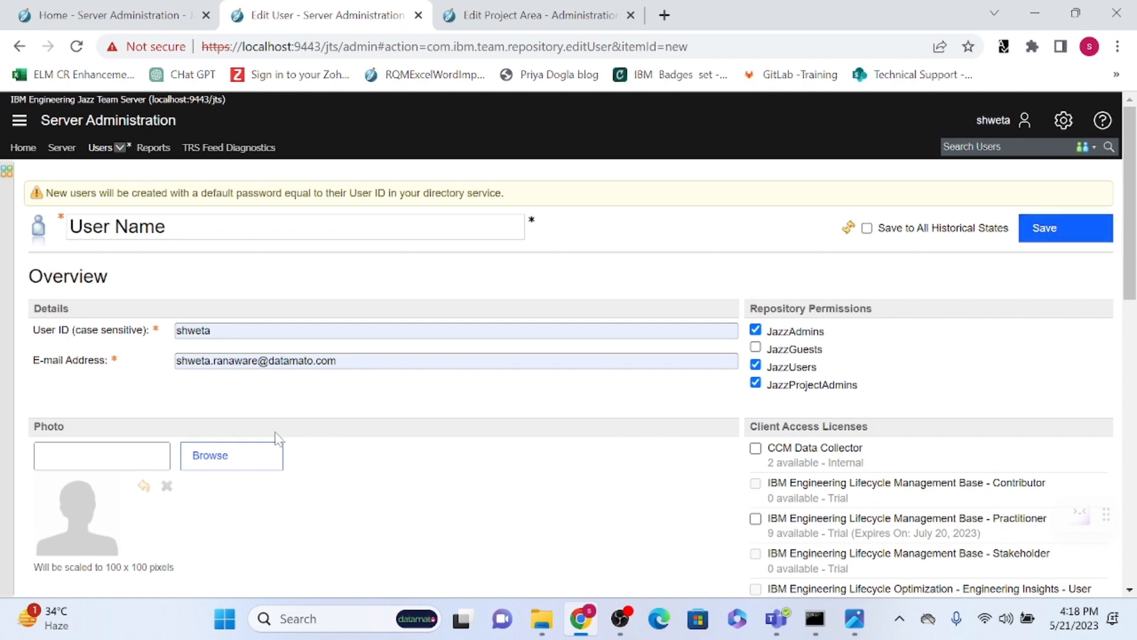
pyautogui.moveTo(1132, 246)
pyautogui.mouseDown()
pyautogui.moveTo(1133, 272)
pyautogui.moveTo(1134, 230)
pyautogui.mouseUp()
pyautogui.click(152, 149)
pyautogui.click(638, 243)
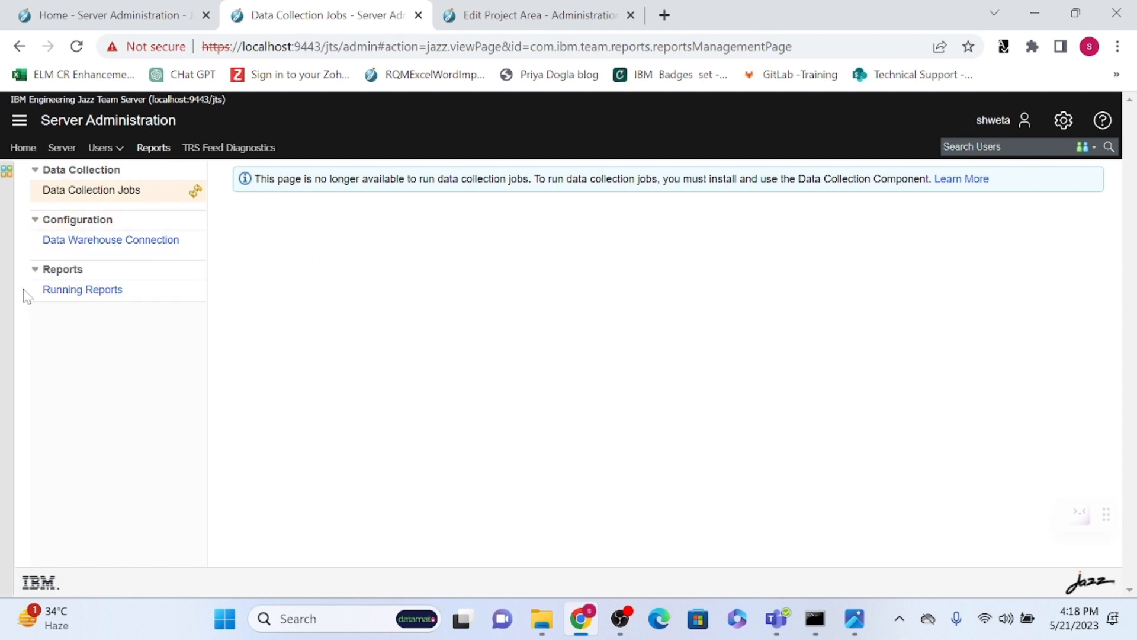
# - View the Running Reports page and the TRS Feed Diagnostics page for link validity resources
pyautogui.click(102, 296)
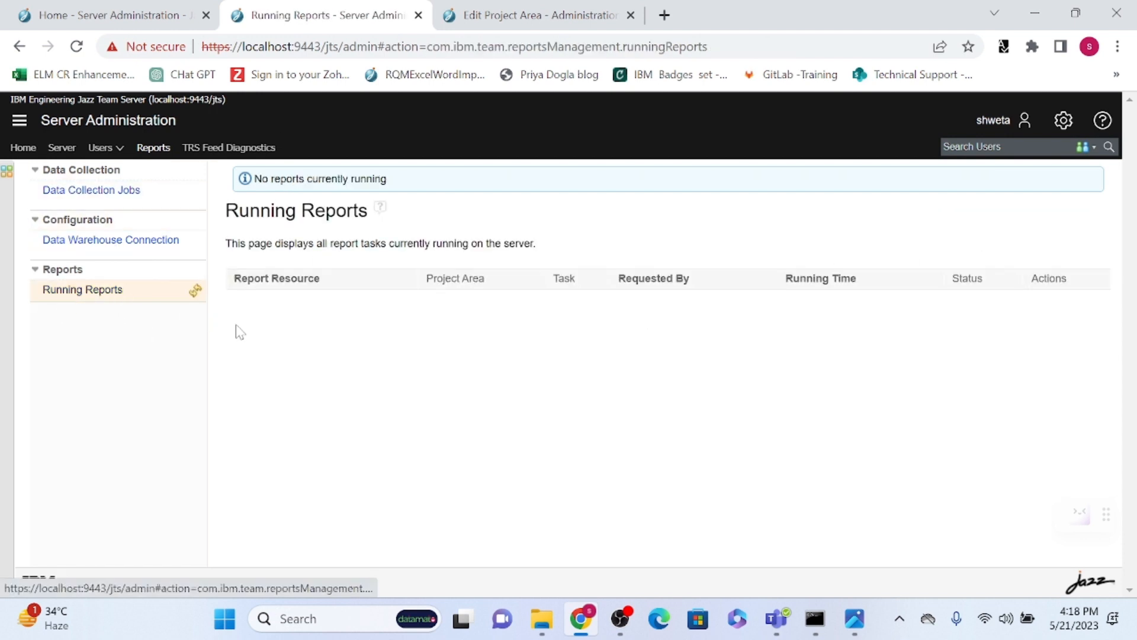
pyautogui.click(208, 147)
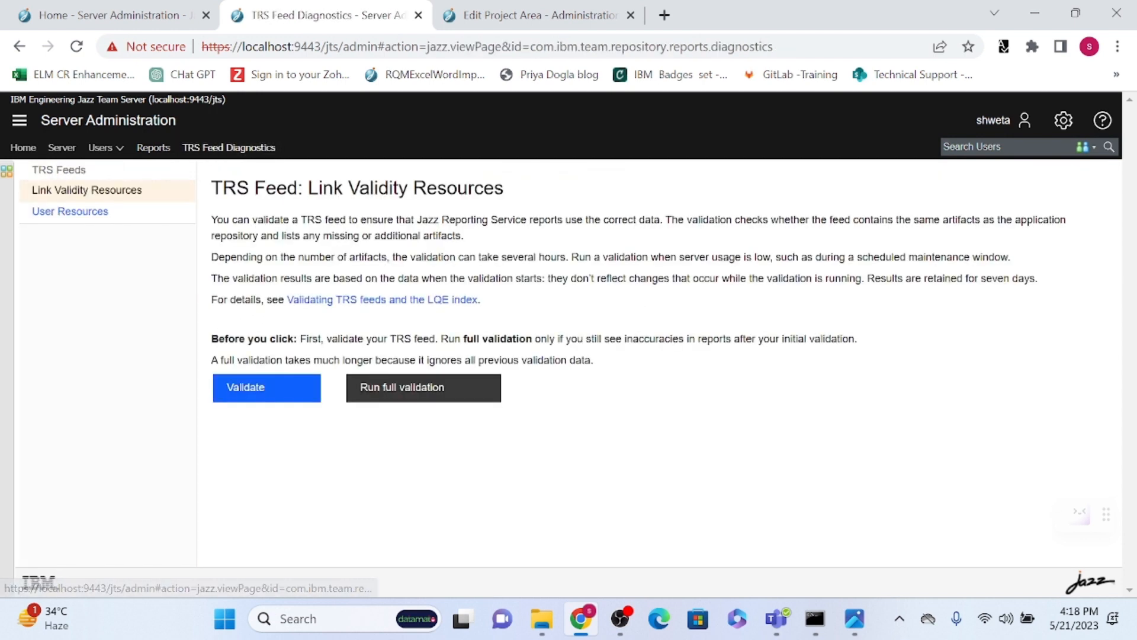
pyautogui.click(107, 152)
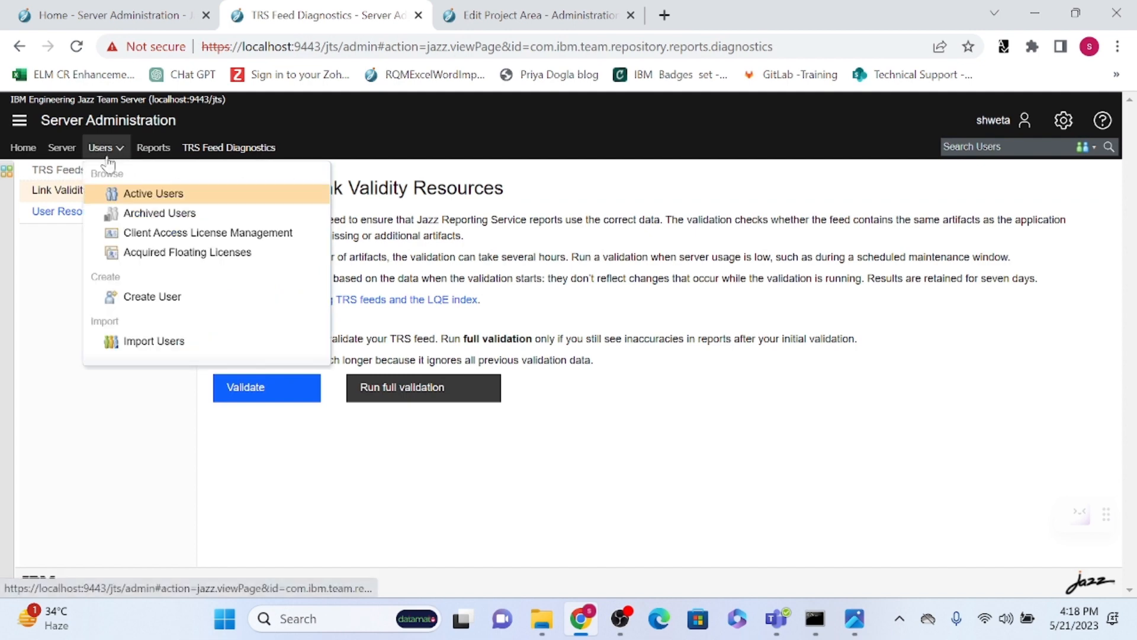
# - Use the administration shortcuts to view the Manage Server status summary and the Manage Users page
pyautogui.click(1064, 121)
pyautogui.click(912, 169)
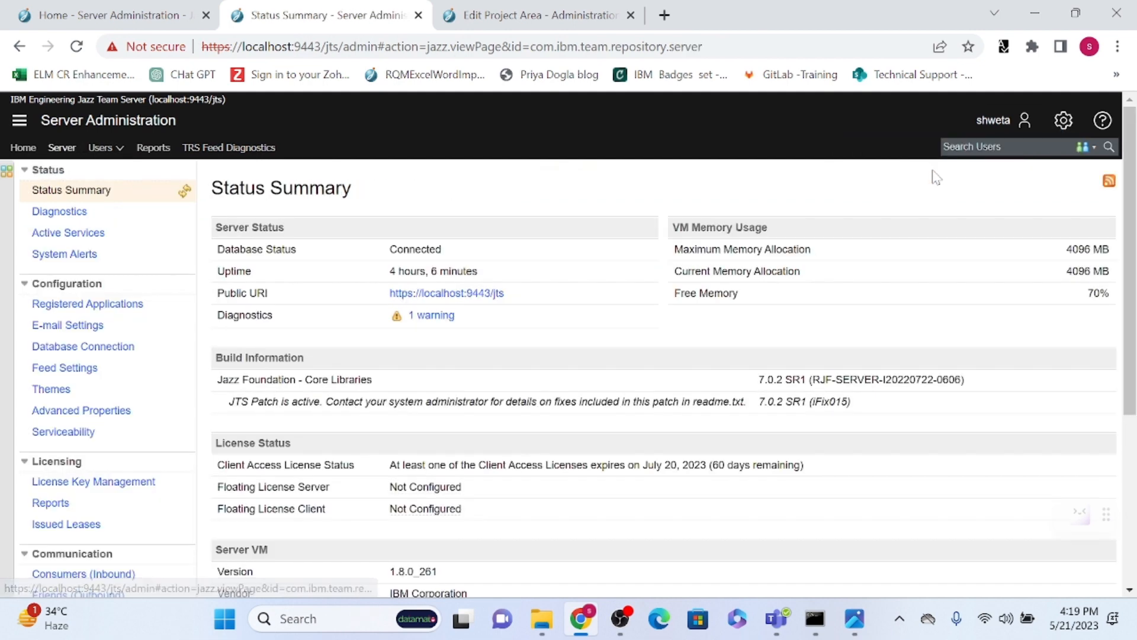
pyautogui.click(1064, 120)
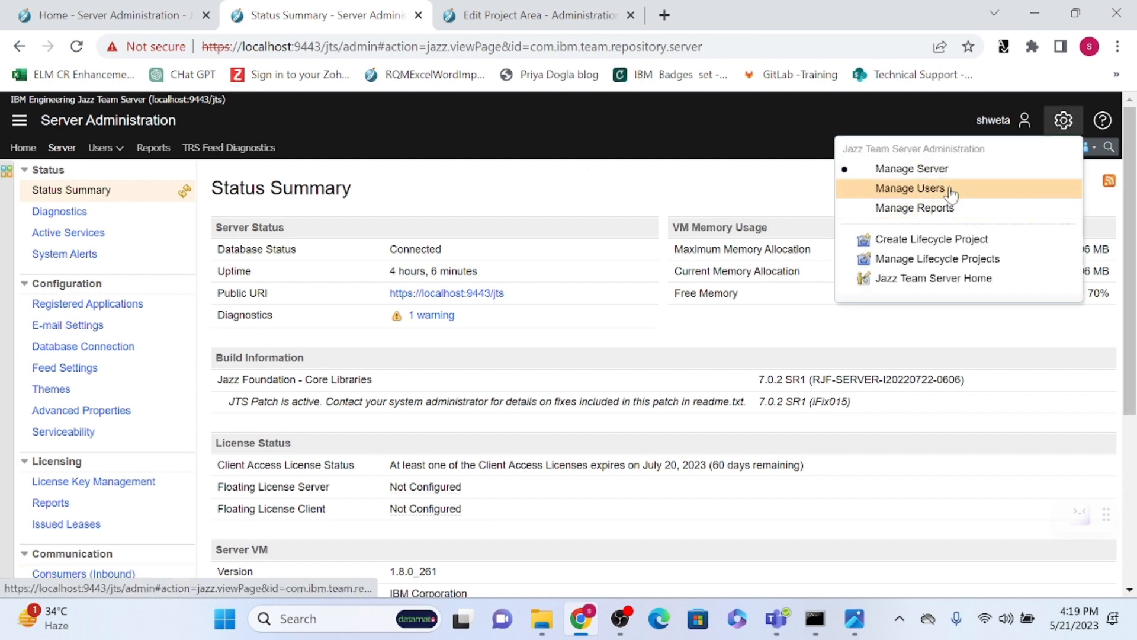
pyautogui.click(946, 189)
# - View the Manage Reports page through the administration shortcuts and return to Jazz Team Server Home
pyautogui.click(1064, 120)
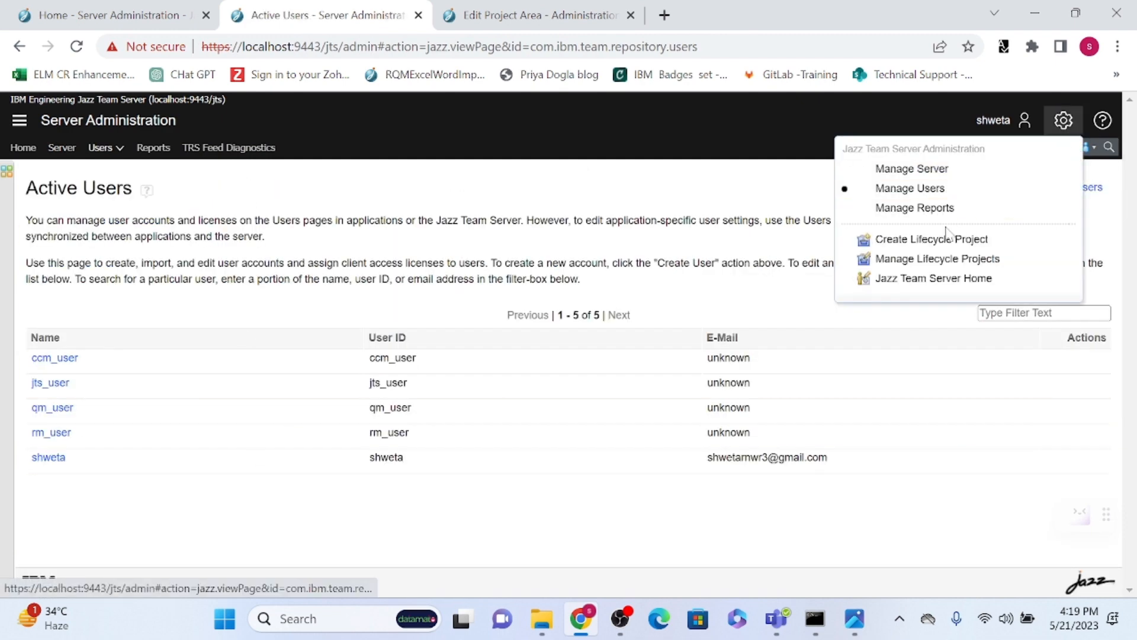
pyautogui.click(921, 213)
pyautogui.click(1063, 122)
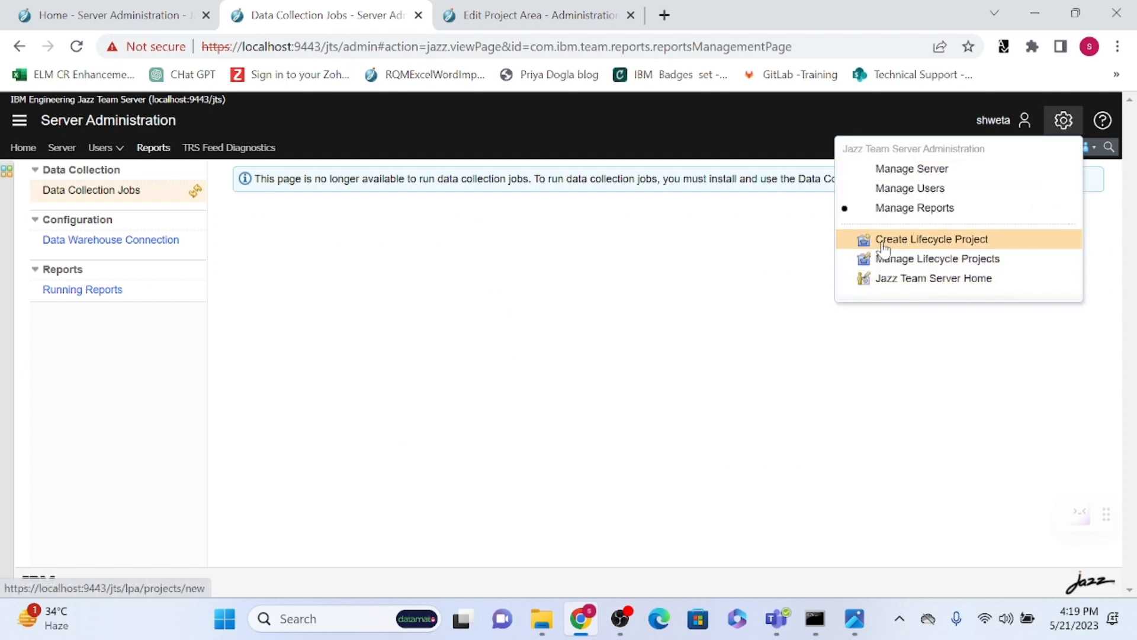
pyautogui.click(1003, 291)
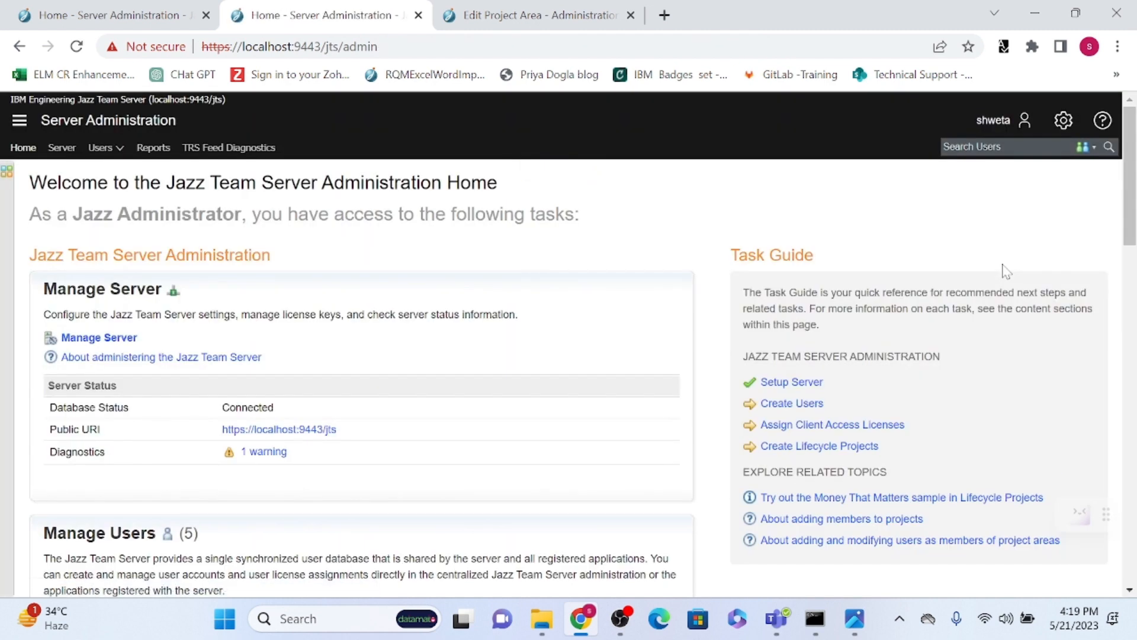